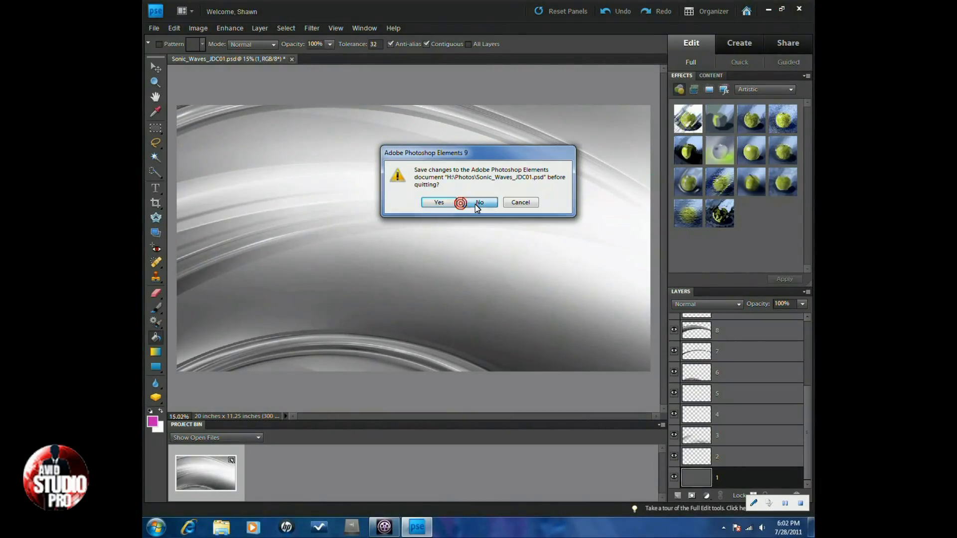
Quit Photoshop Elements without saving the changes to Sonic_Waves_JDC01.psd
left_click(478, 202)
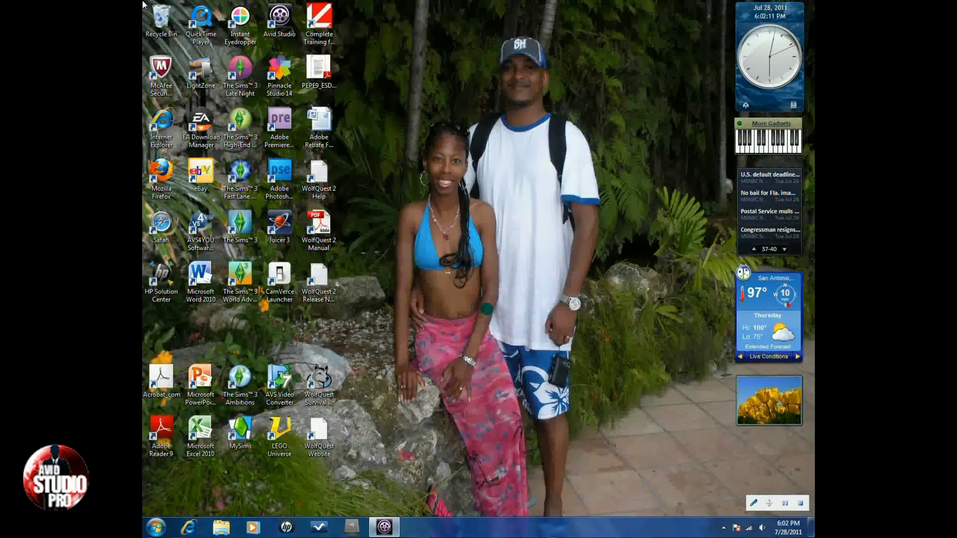
Bring Avid Studio back and inspect the upper and lower loop 21.mp3 clips on the timeline
left_click(385, 527)
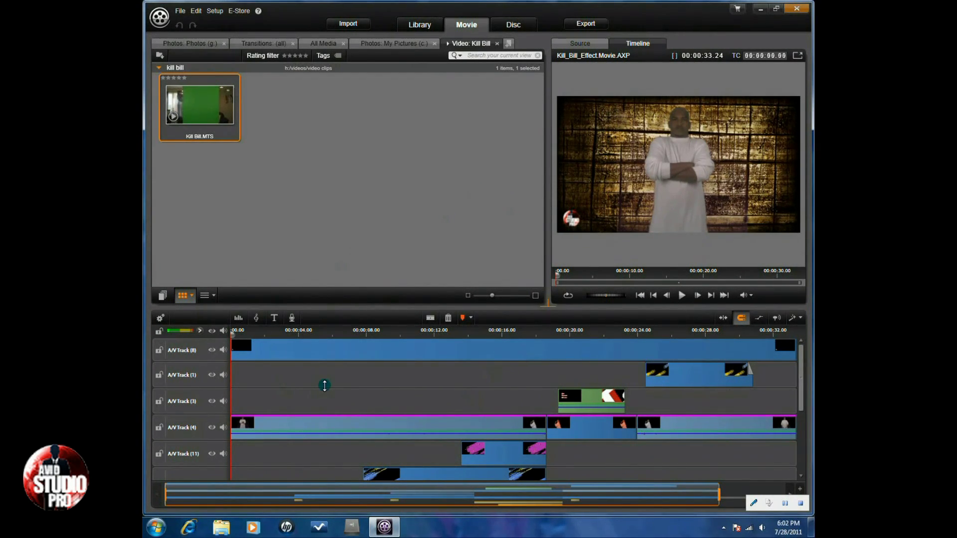
scroll(296, 384, "down", 4)
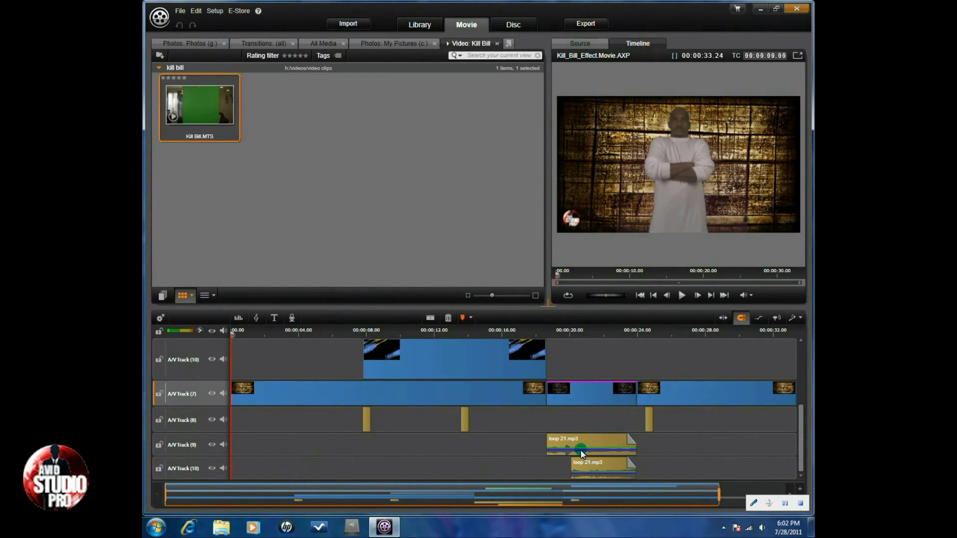
left_click(606, 442)
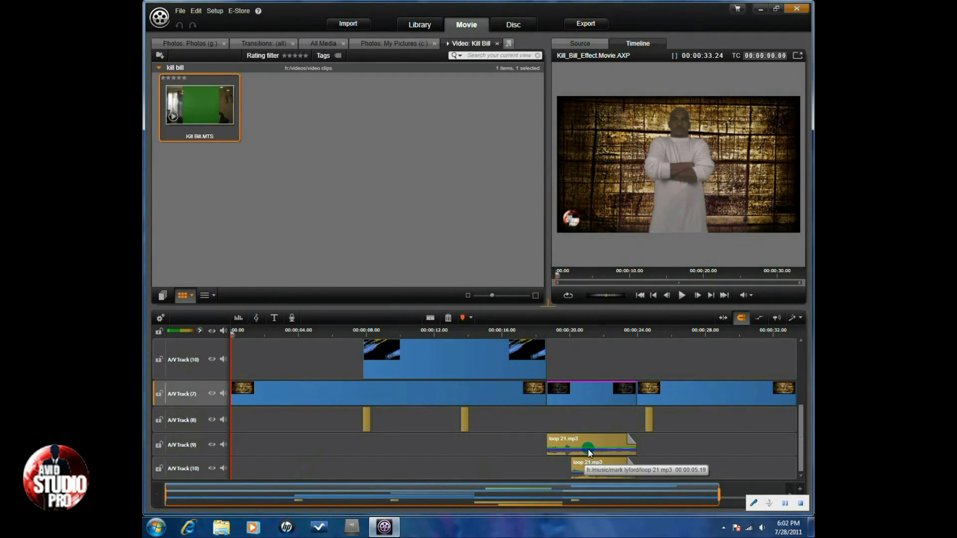
left_click(604, 472)
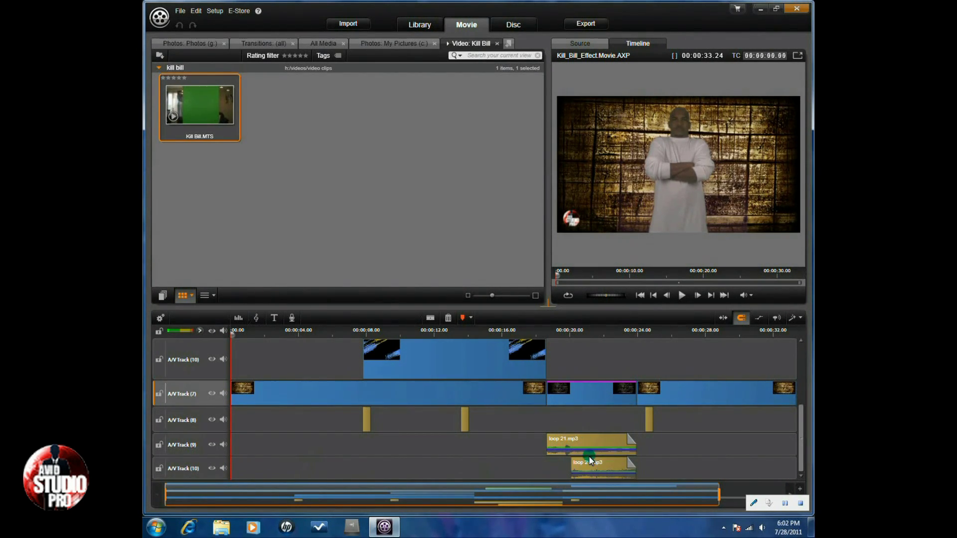
left_click(584, 459)
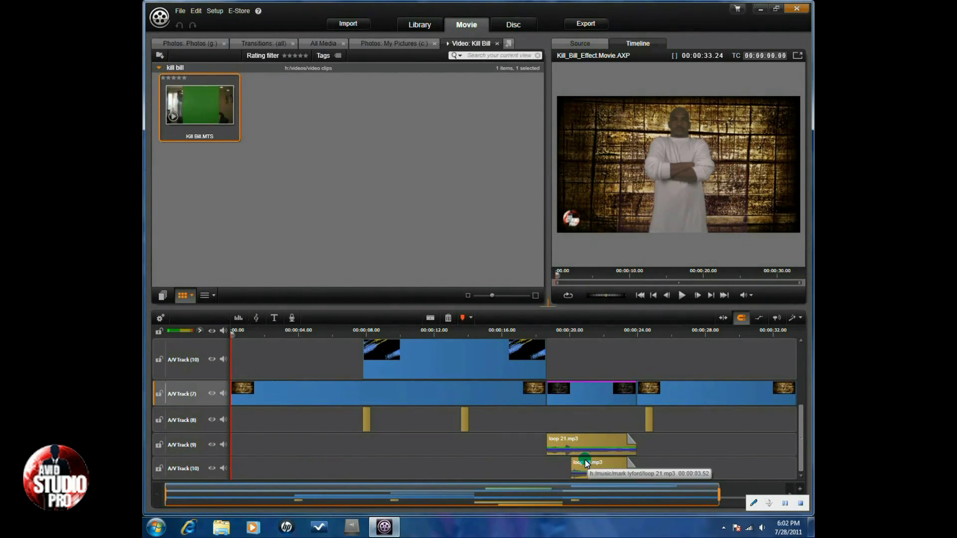
left_click(545, 439)
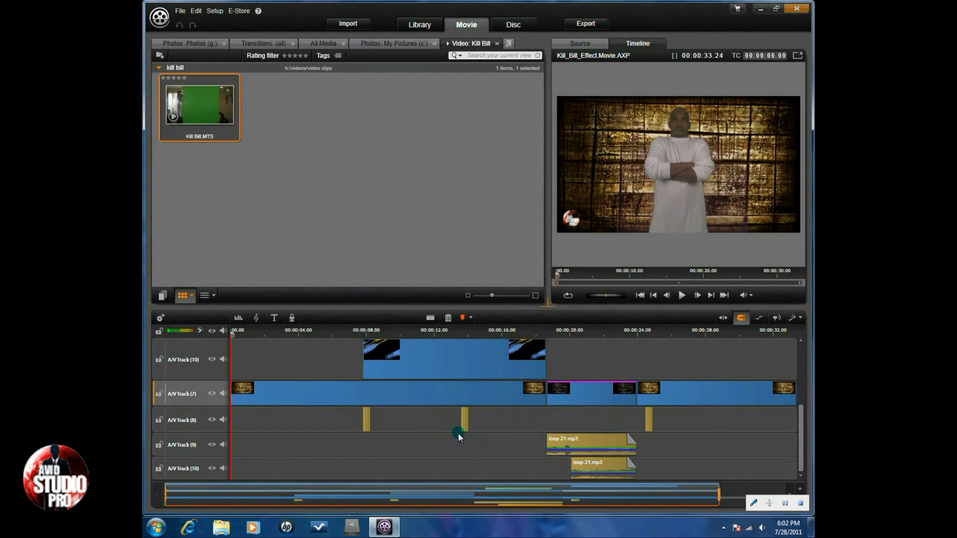
scroll(454, 447, "down", 2)
scroll(455, 447, "up", 3)
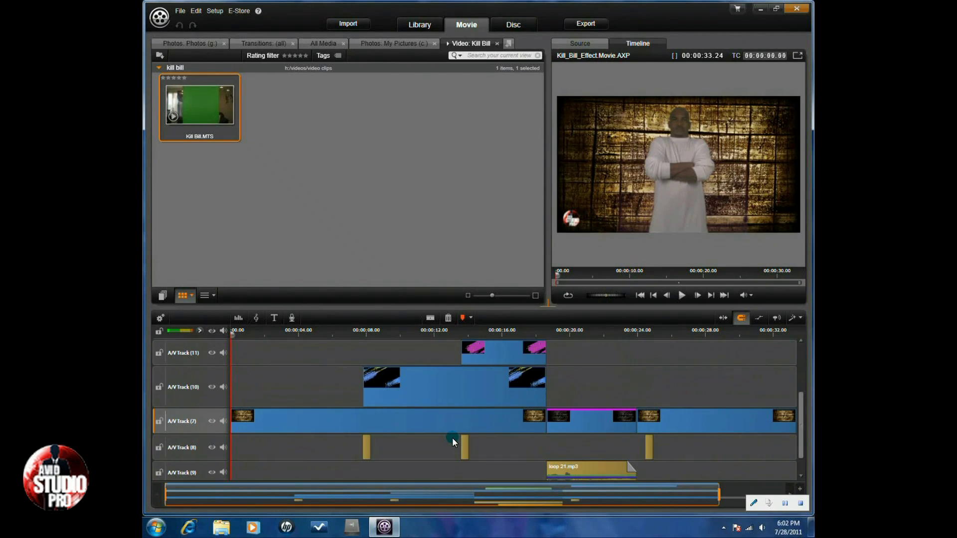
left_click(381, 423)
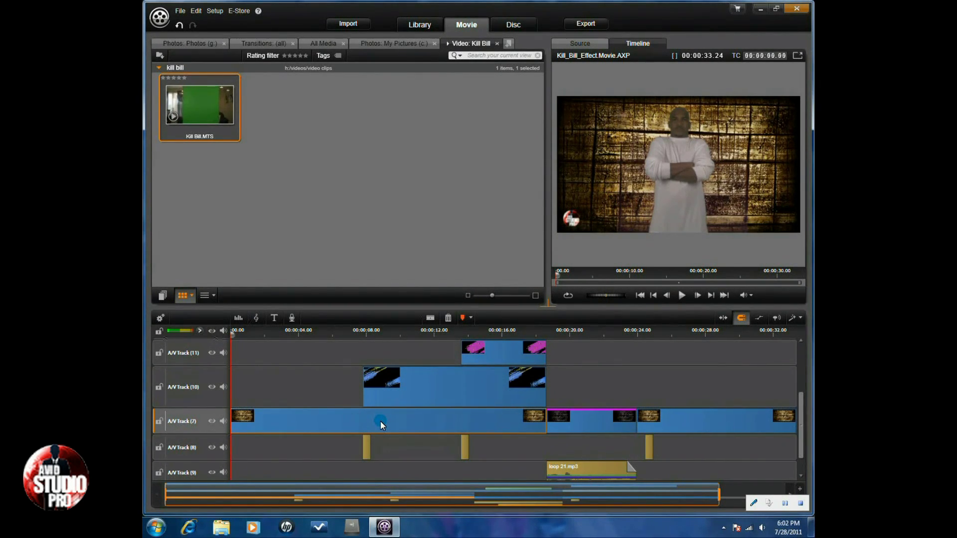
double_click(381, 422)
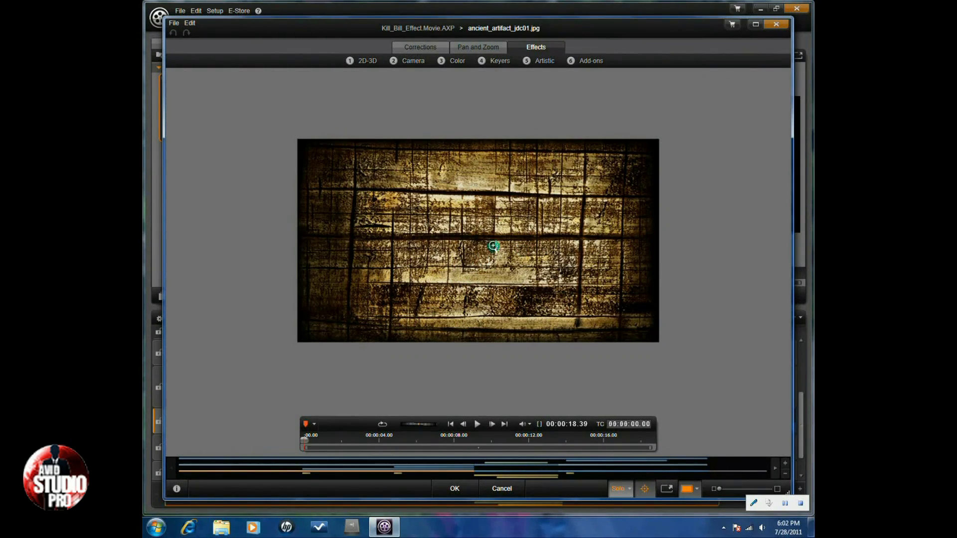
left_click(774, 24)
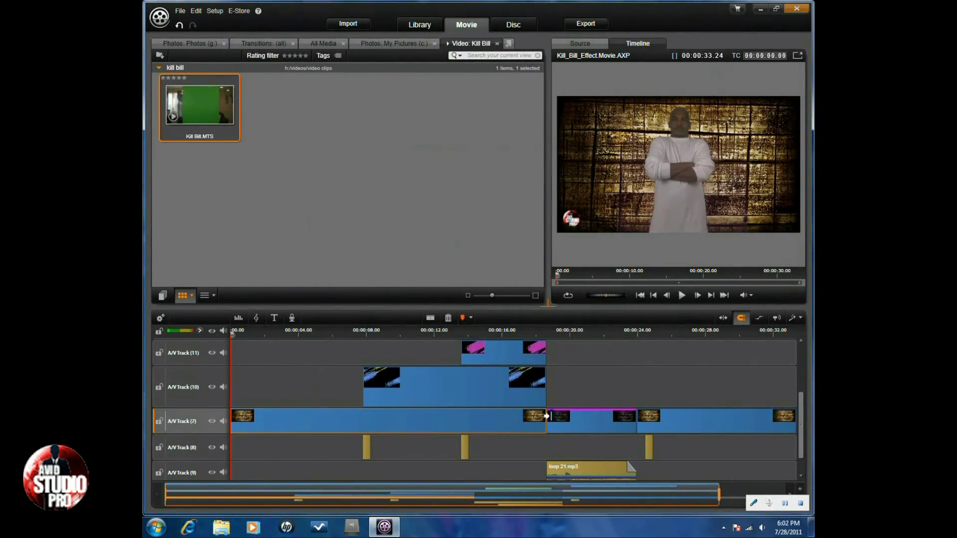
scroll(454, 420, "up", 1)
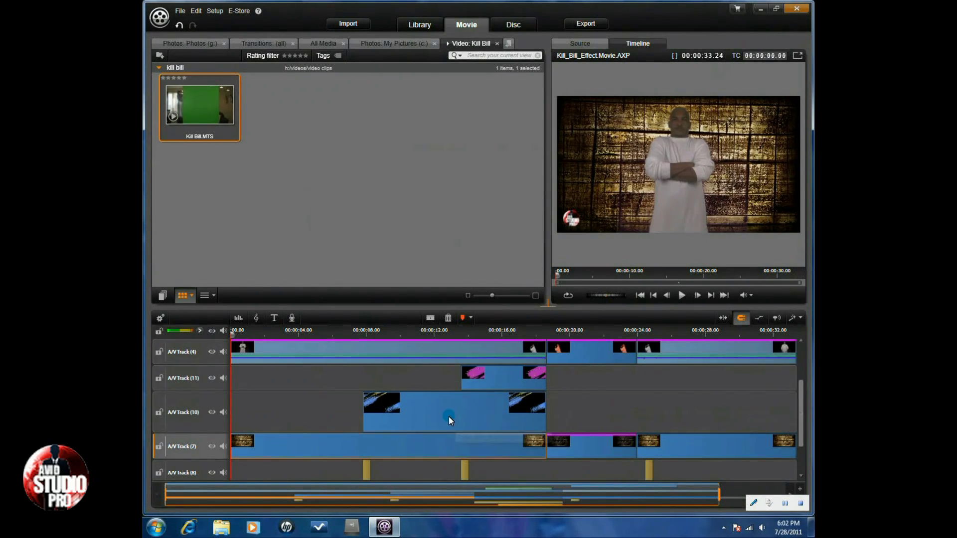
double_click(448, 417)
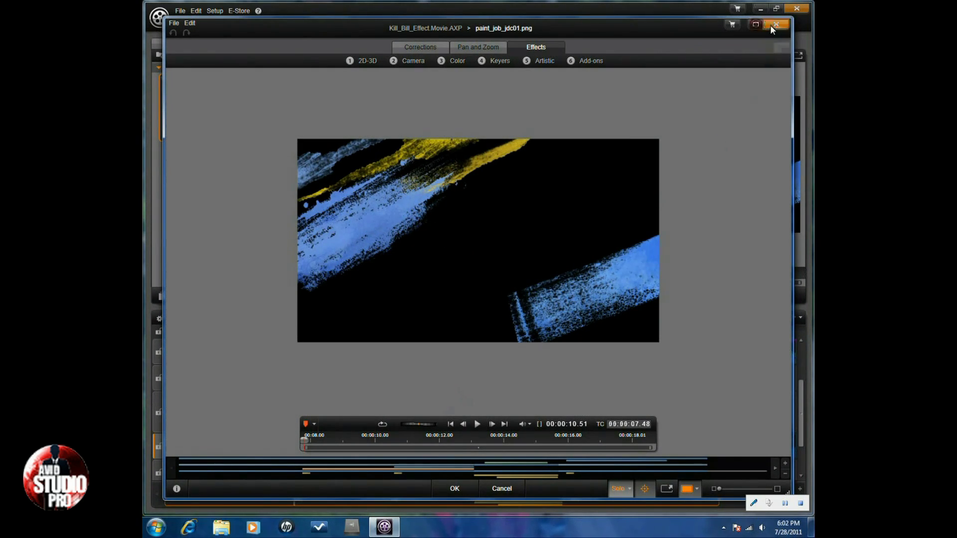
left_click(775, 24)
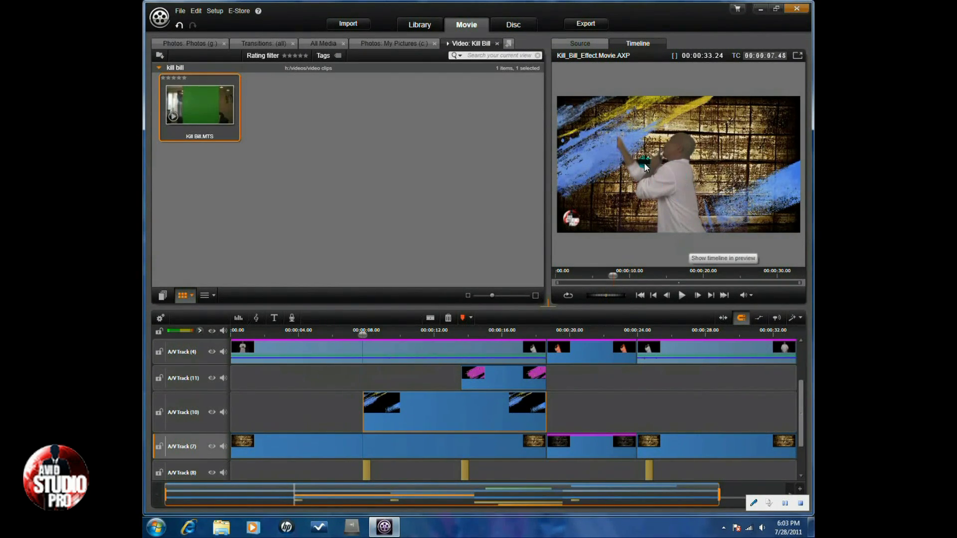
left_click(502, 380)
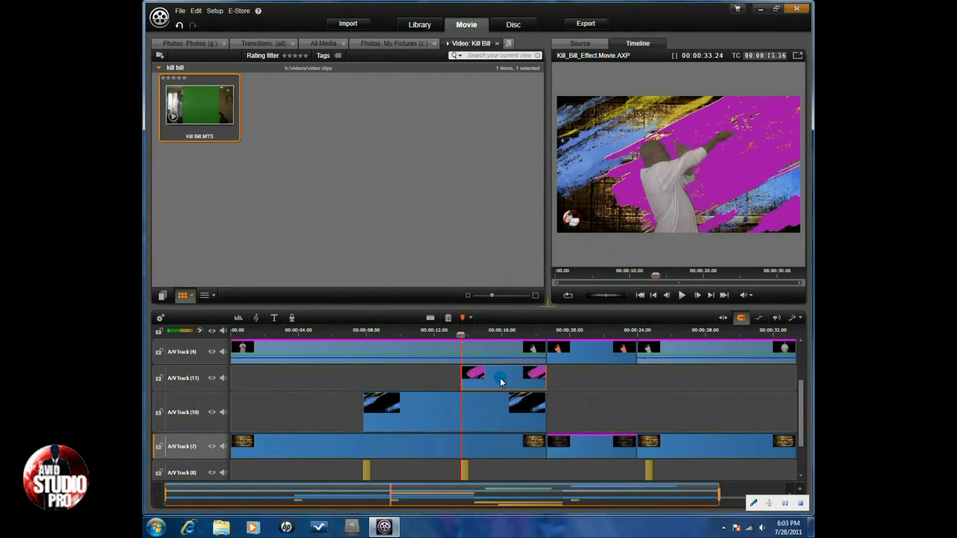
scroll(519, 423, "up", 2)
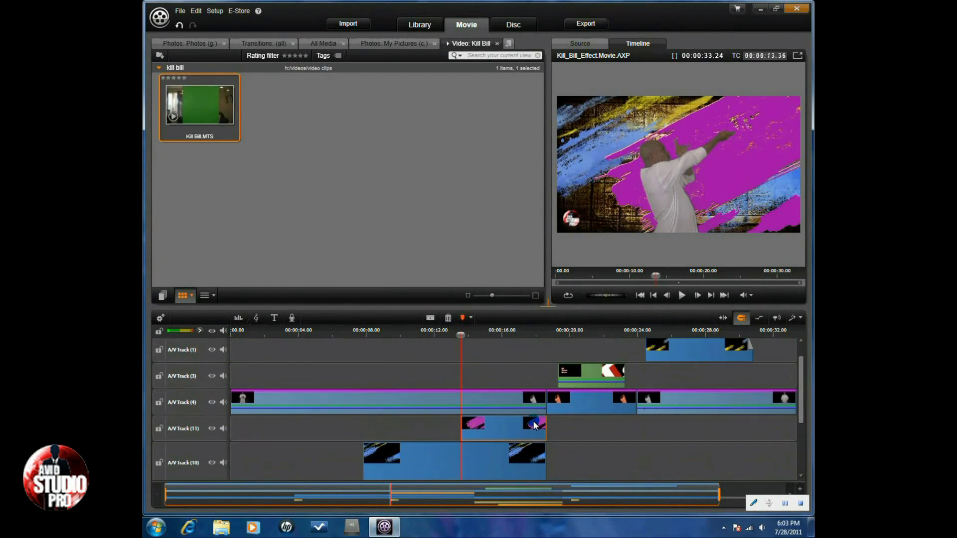
scroll(506, 426, "down", 2)
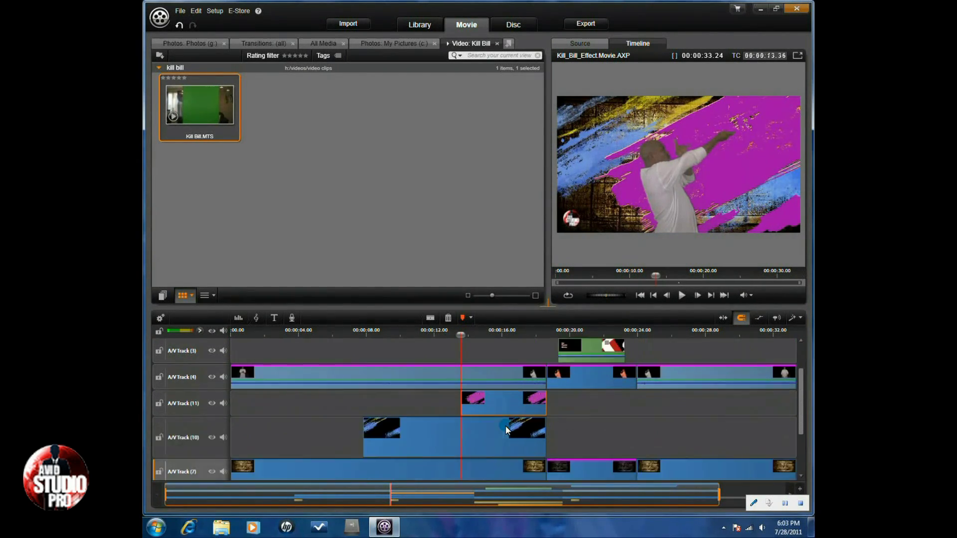
left_click(676, 214)
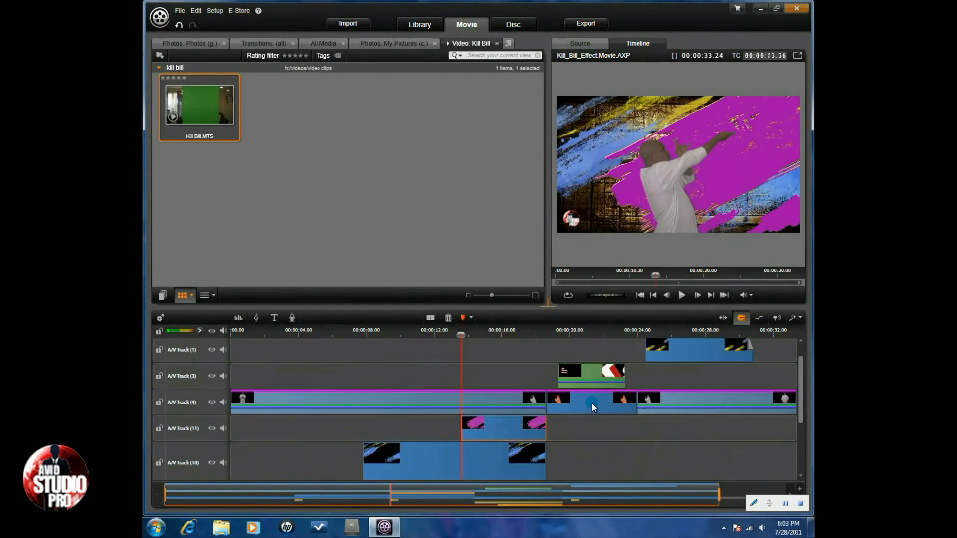
scroll(592, 403, "up", 3)
left_click(516, 402)
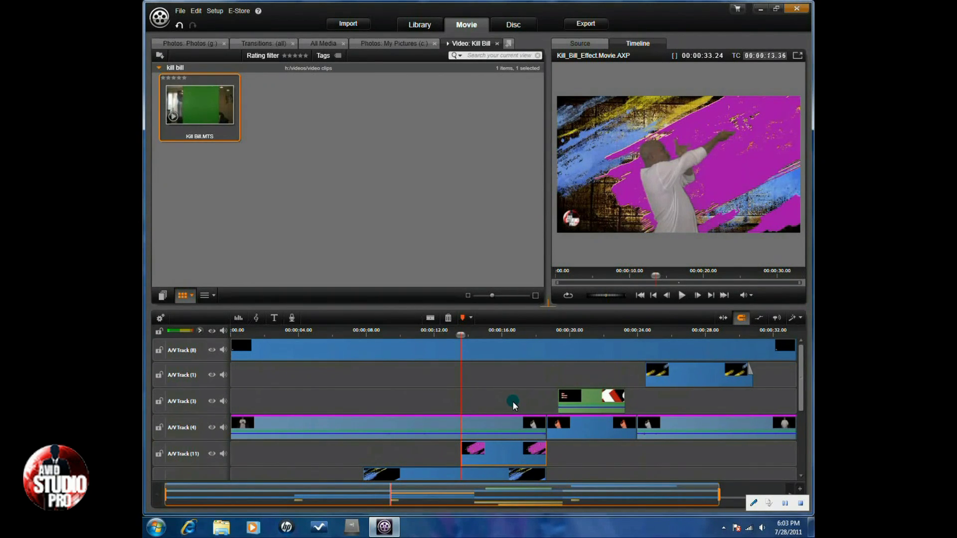
left_click(682, 376)
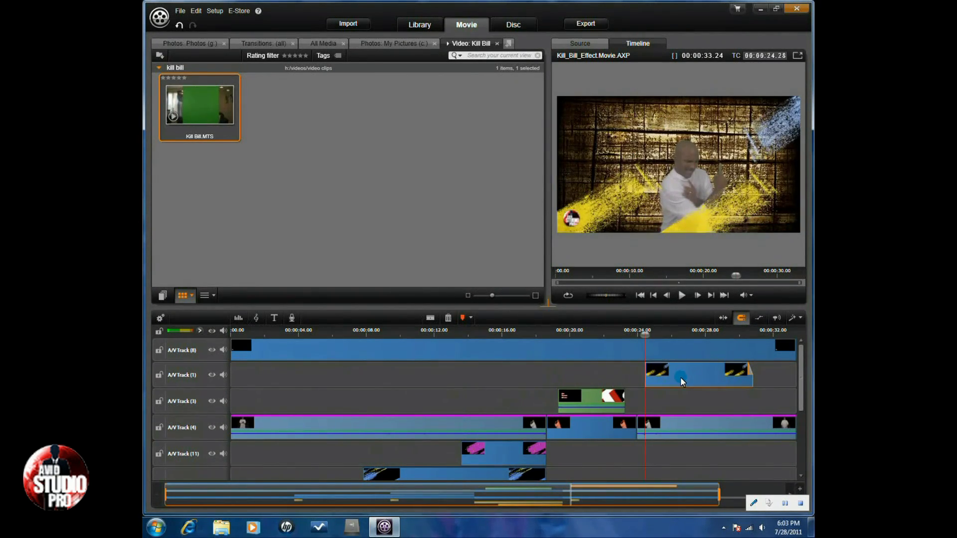
left_click(549, 419)
left_click(682, 295)
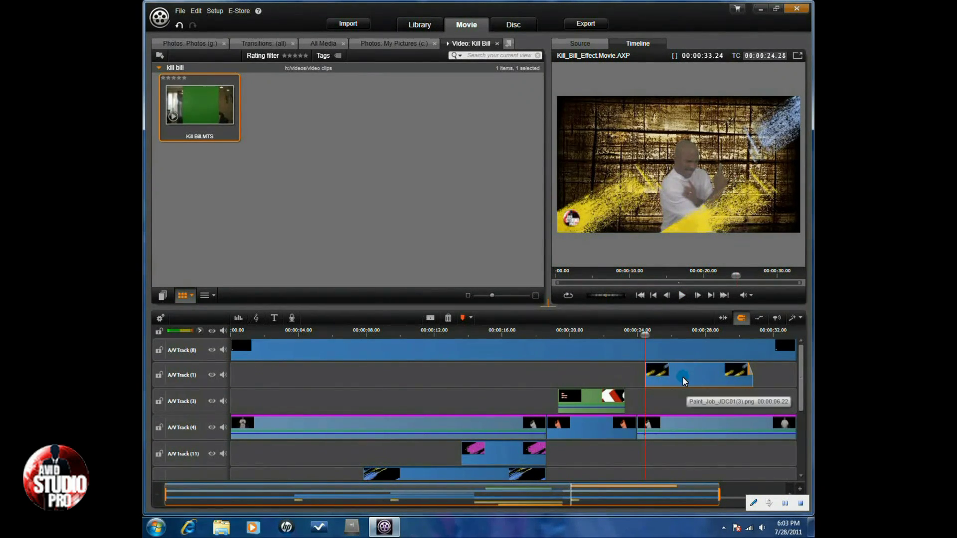
scroll(522, 384, "down", 3)
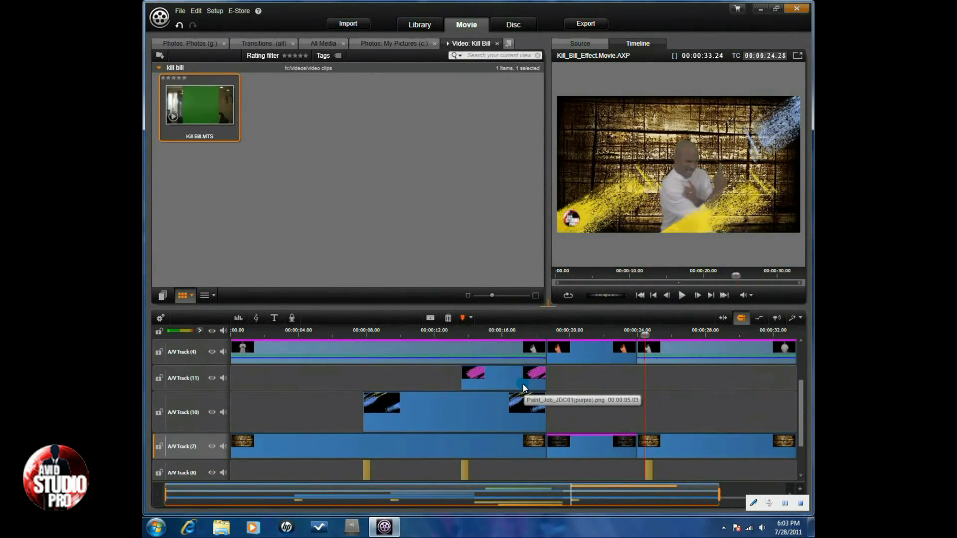
scroll(522, 384, "up", 1)
left_click(565, 395)
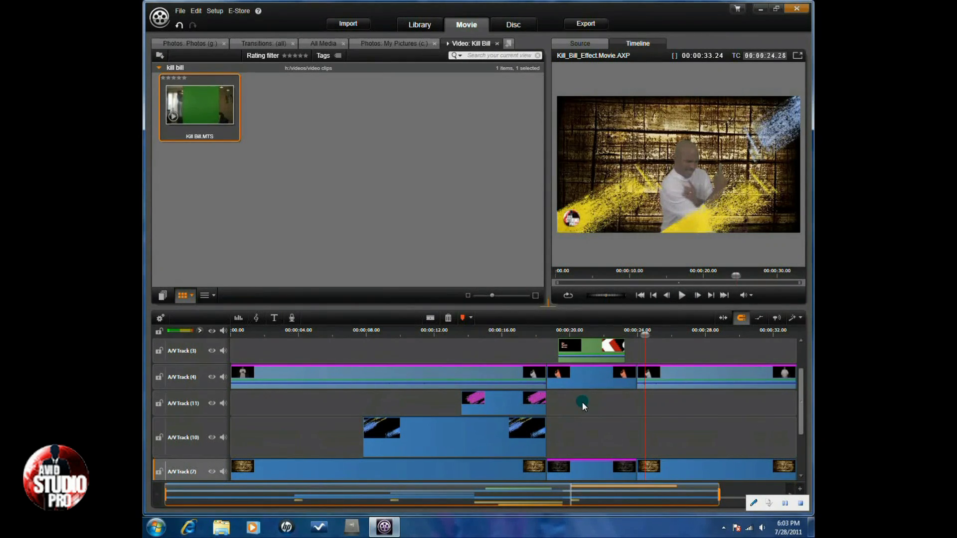
left_click(589, 380)
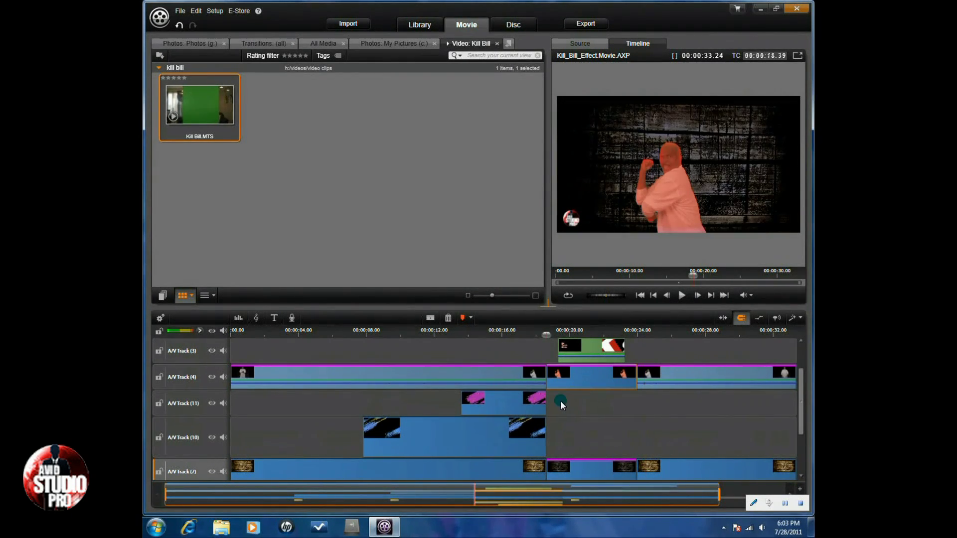
left_click(533, 366)
left_click(543, 348)
mouse_move(546, 335)
left_mouse_down()
mouse_move(512, 337)
mouse_move(546, 355)
left_mouse_up()
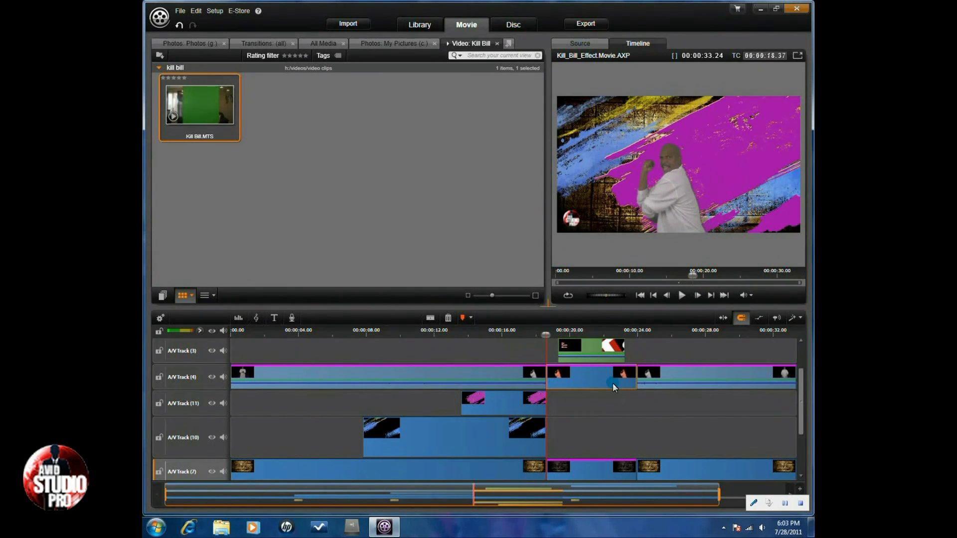
left_click(510, 378)
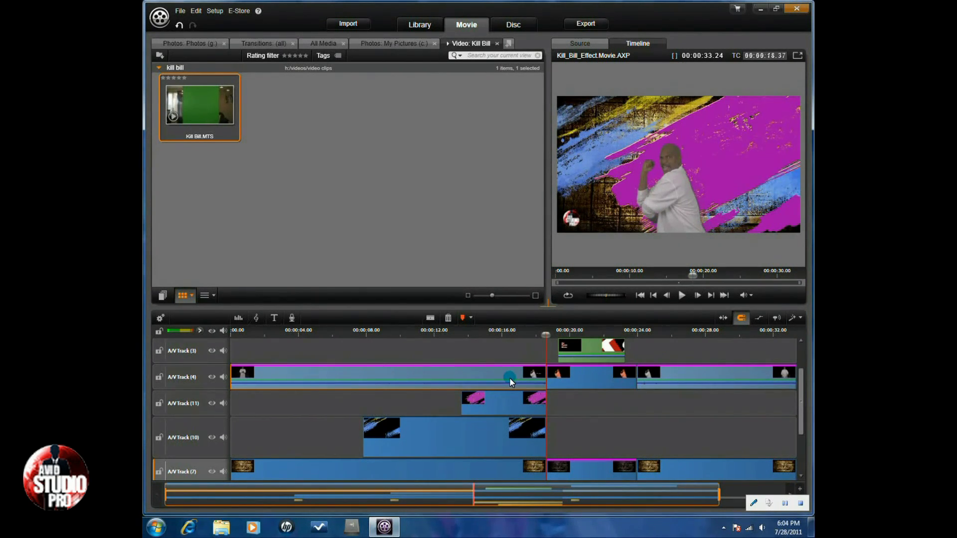
double_click(510, 378)
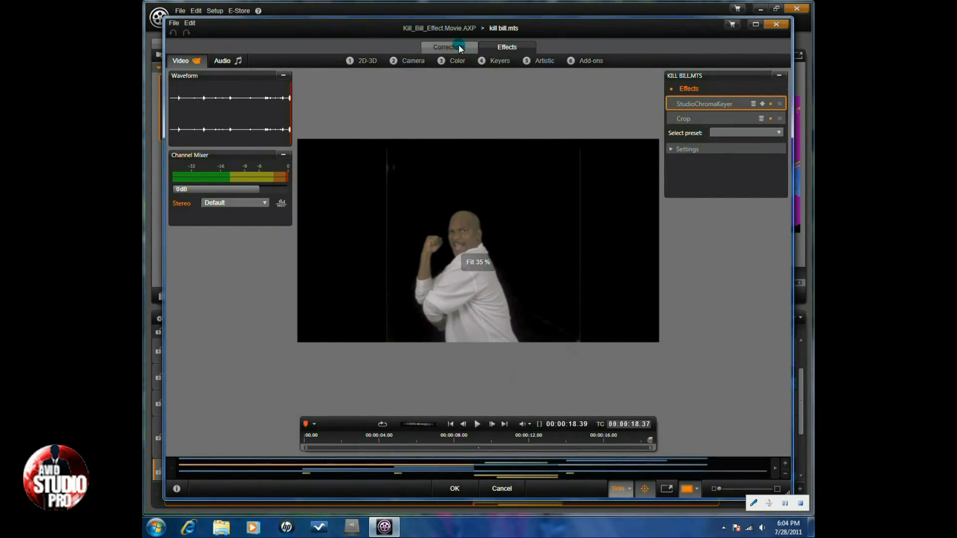
Take a full-frame 16:9 snapshot of the current Kill Bill.mts green-screen frame
left_click(457, 49)
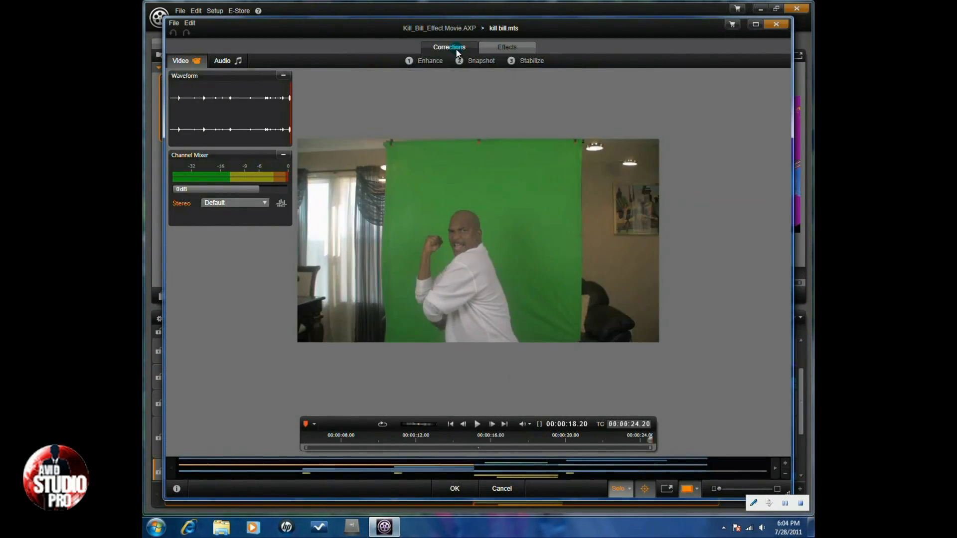
left_click(483, 59)
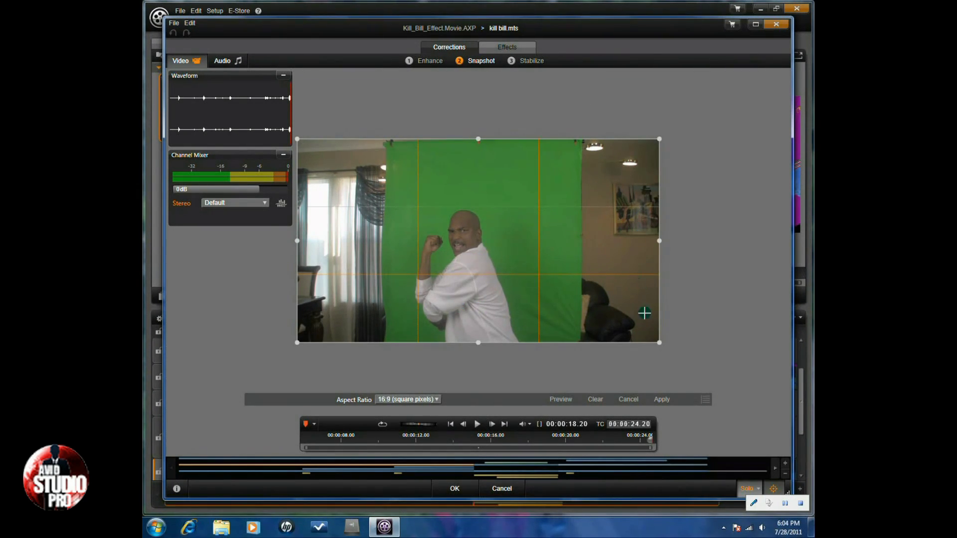
left_click(661, 400)
Close the correction editor and minimize Avid Studio to the desktop
left_click(774, 28)
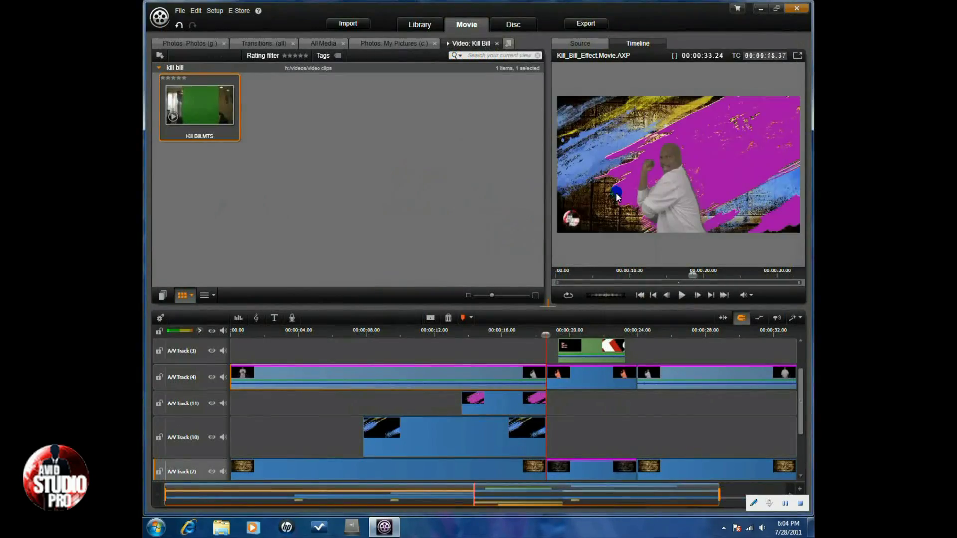
left_click(156, 528)
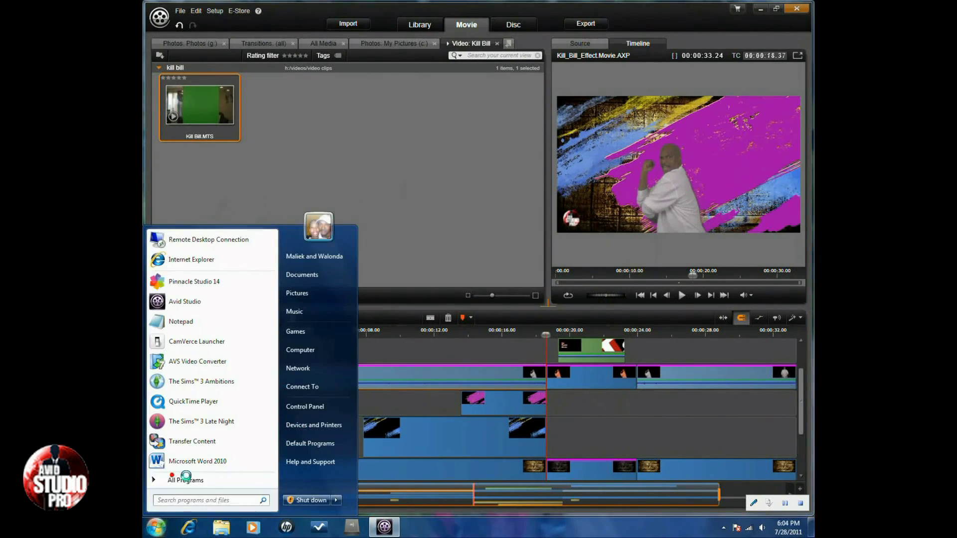
left_click(426, 237)
left_click(761, 9)
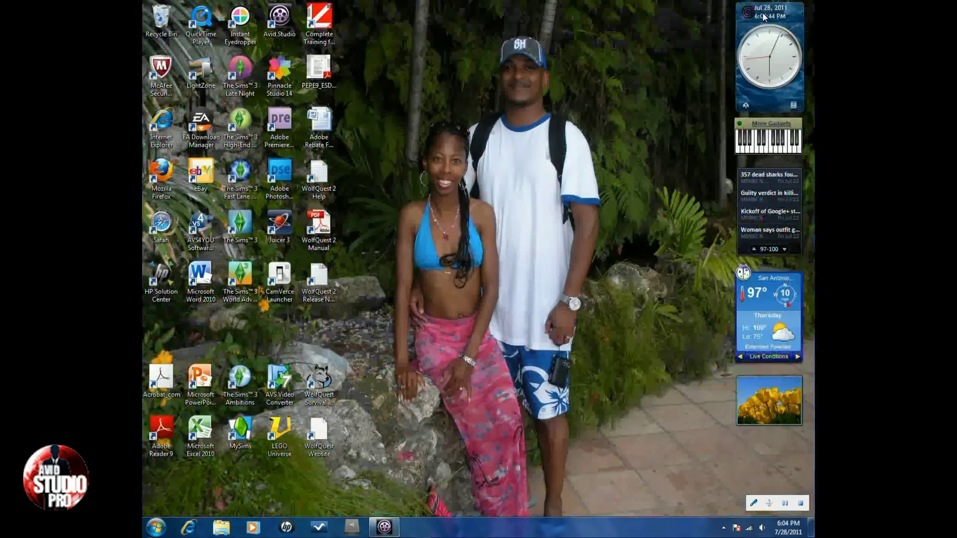
Launch Photoshop Elements into its Edit workspace
double_click(276, 178)
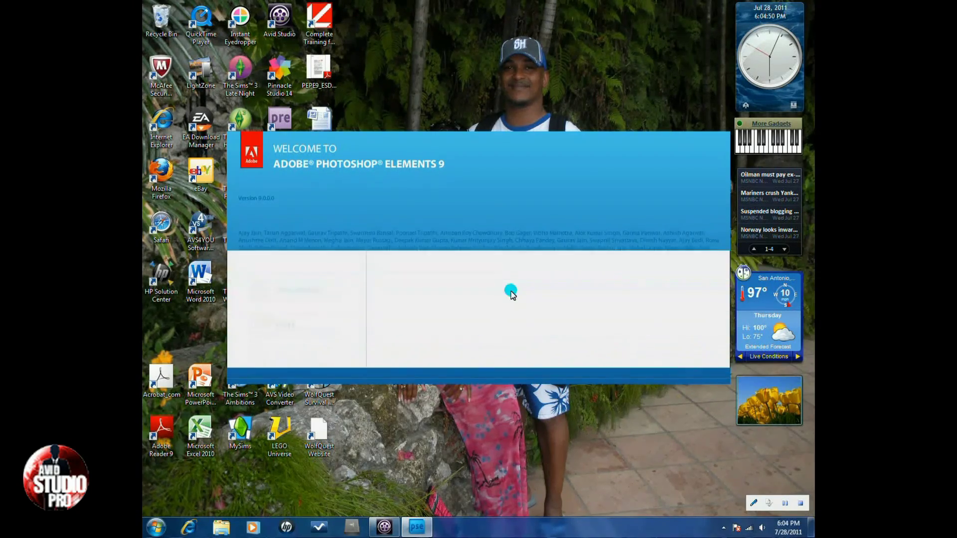
left_click(312, 238)
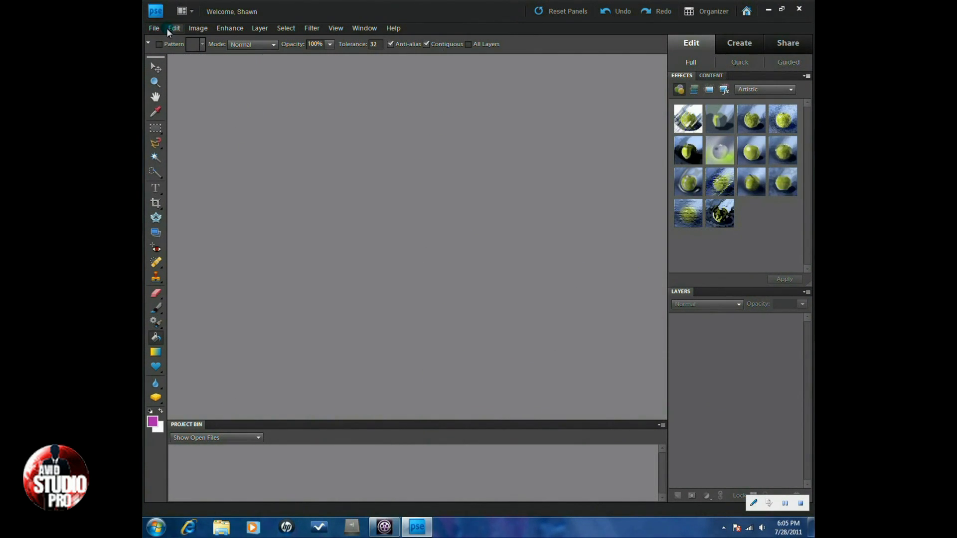
left_click(154, 28)
Open kill bill_Snapshot.jpg from the Libraries > Pictures folder
left_click(172, 48)
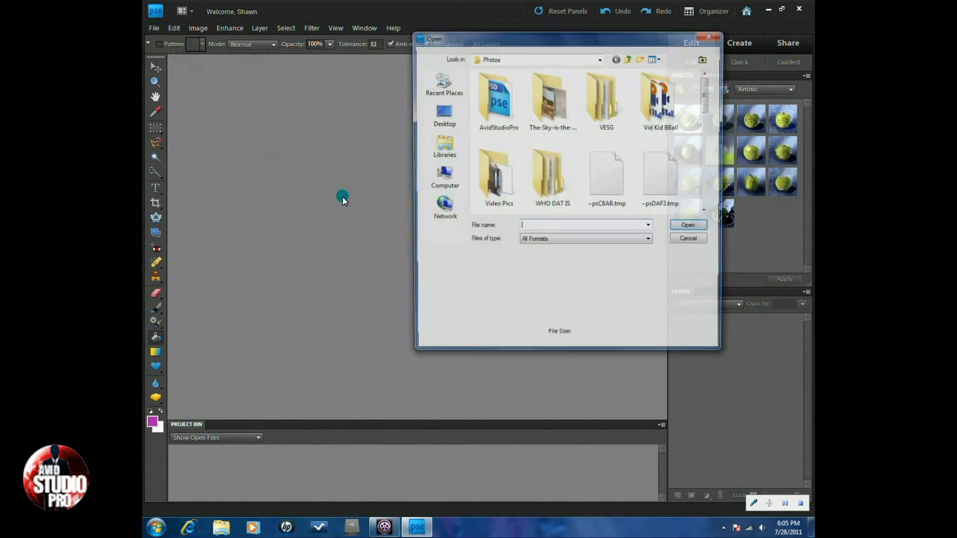
left_click_drag(707, 100, 615, 82)
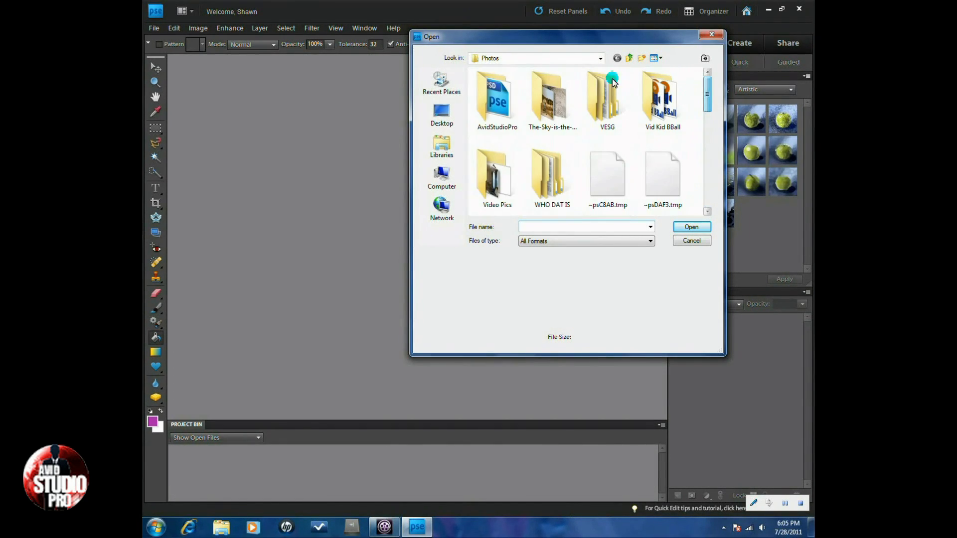
left_click(442, 145)
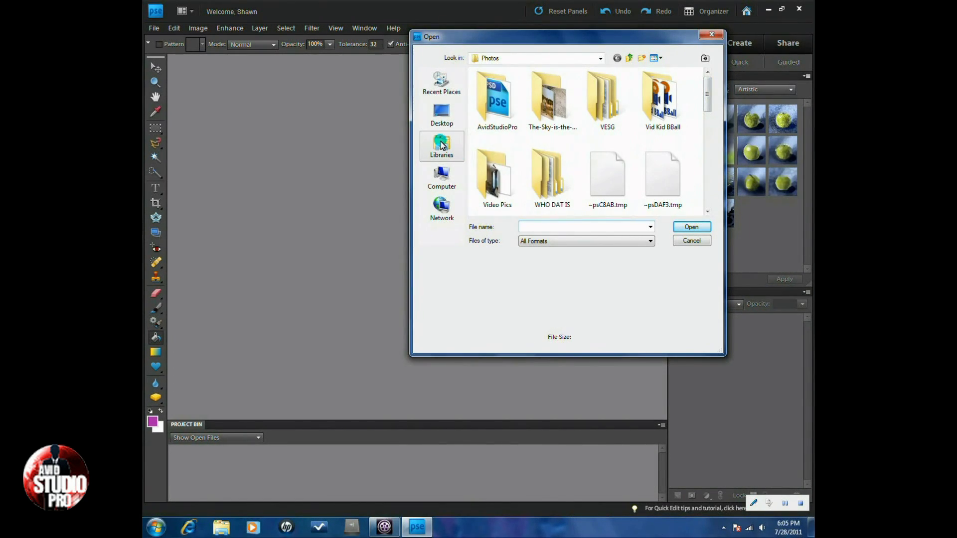
double_click(494, 108)
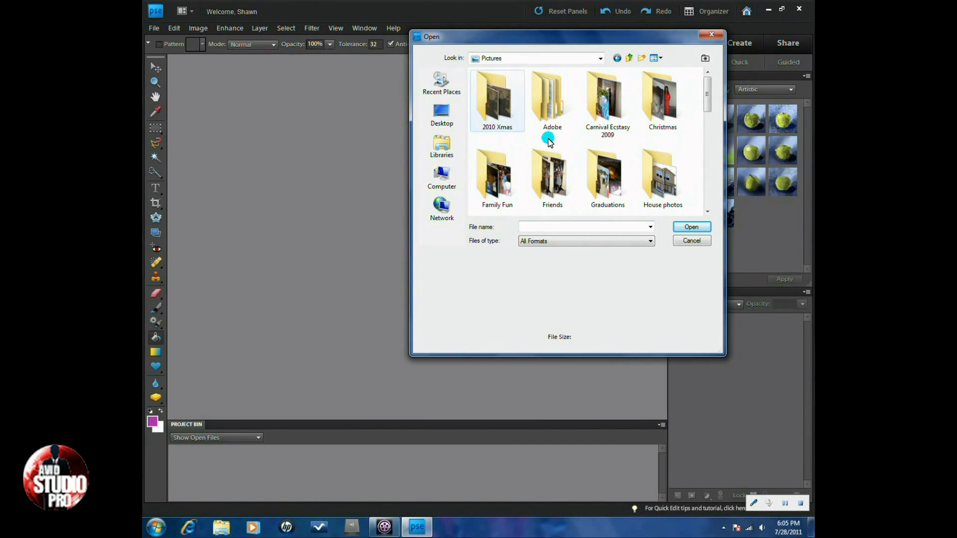
left_click_drag(707, 90, 698, 208)
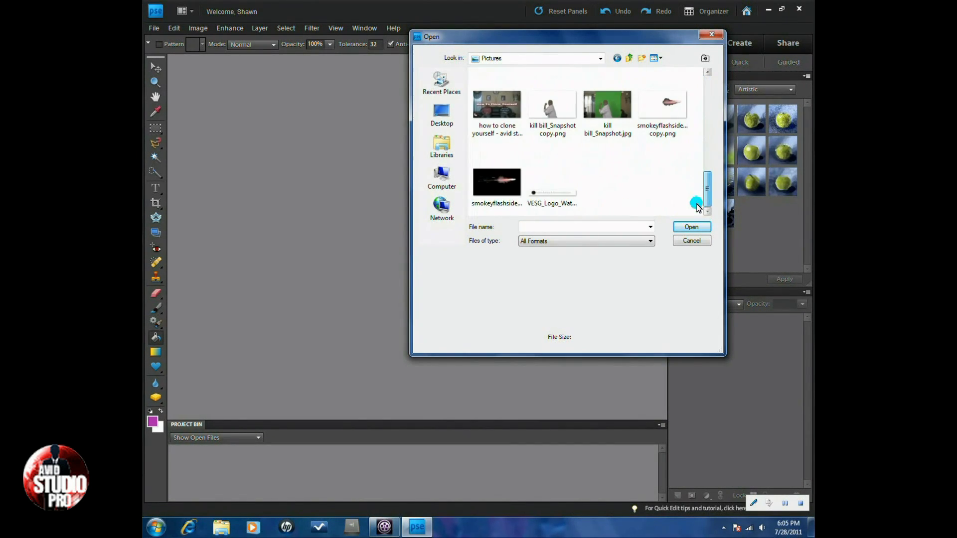
left_click(607, 105)
left_click(691, 228)
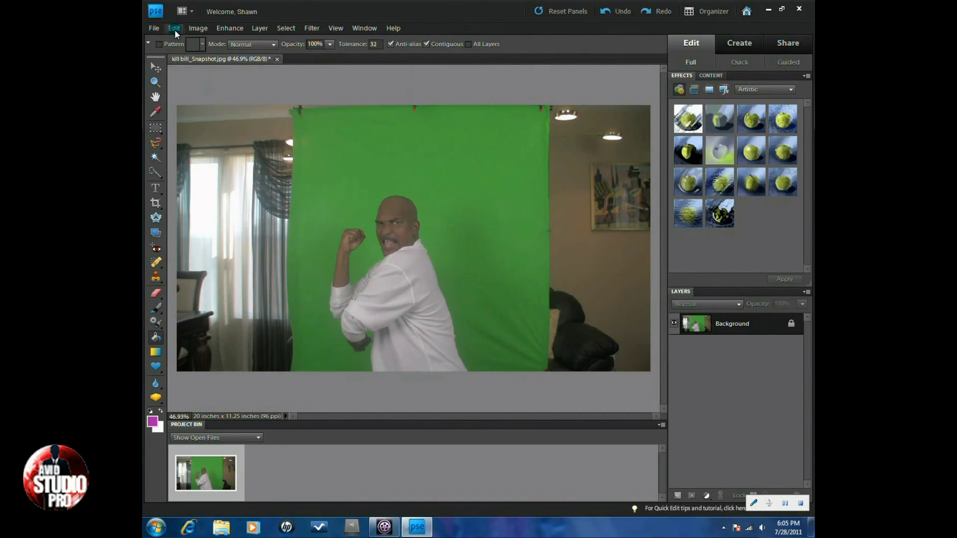
Start Magic Extractor and set the brush size to 63 px
left_click(200, 29)
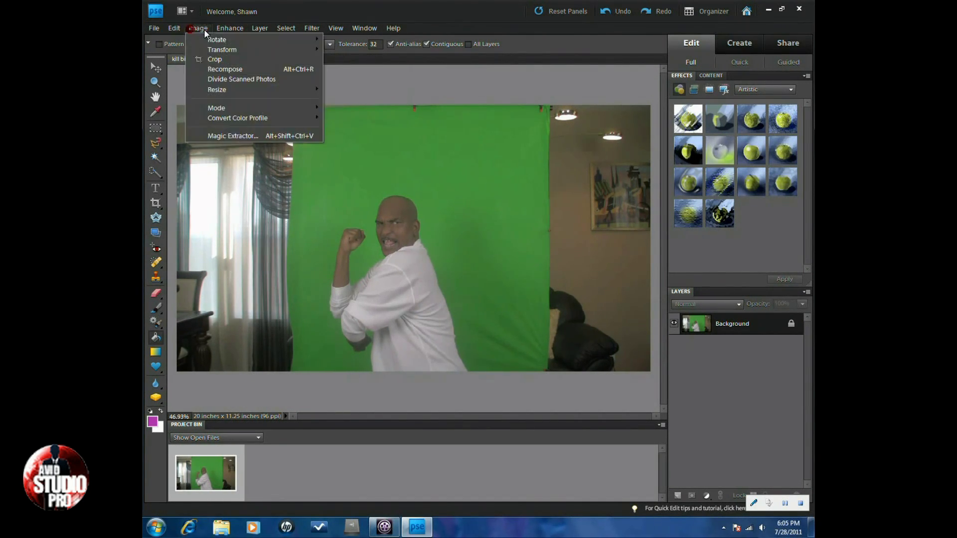
left_click(233, 136)
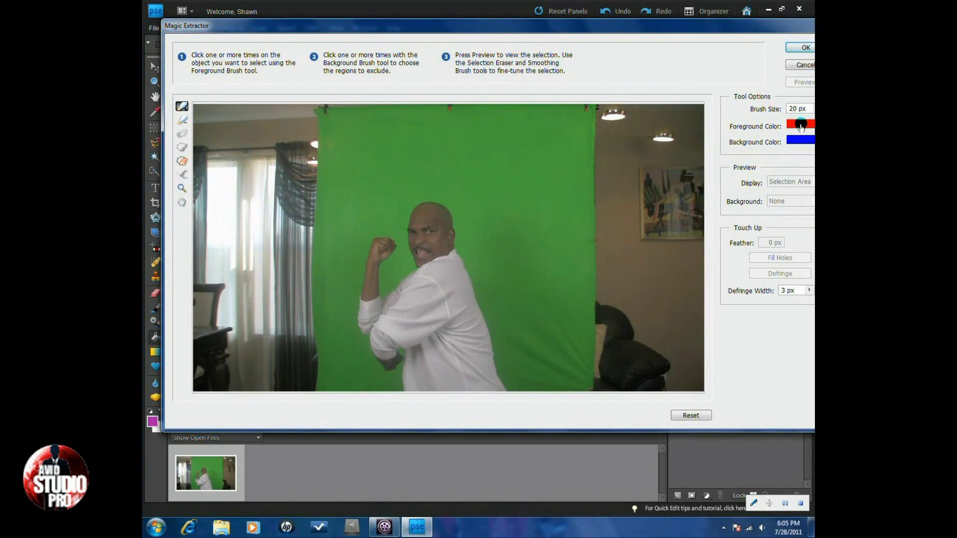
left_click_drag(769, 25, 656, 24)
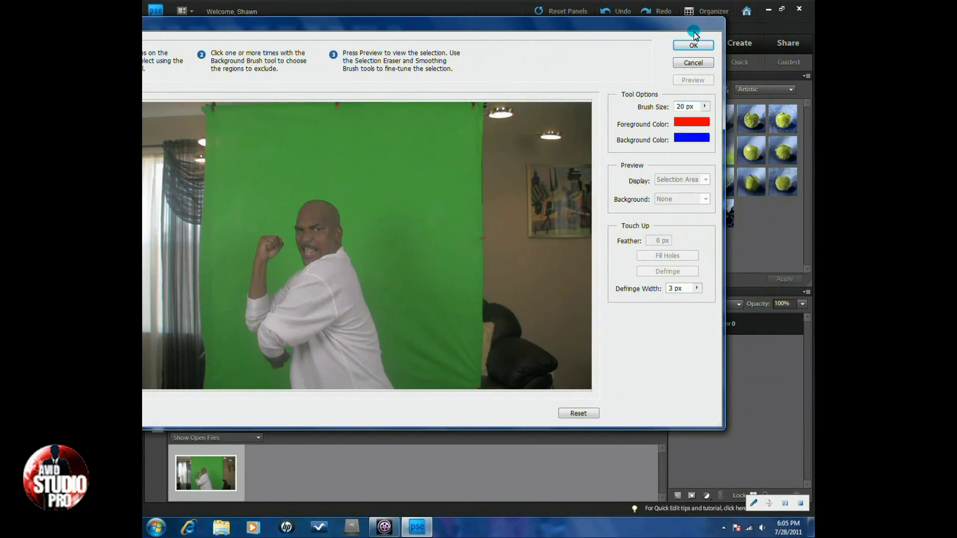
left_click(704, 107)
left_click_drag(661, 116, 688, 117)
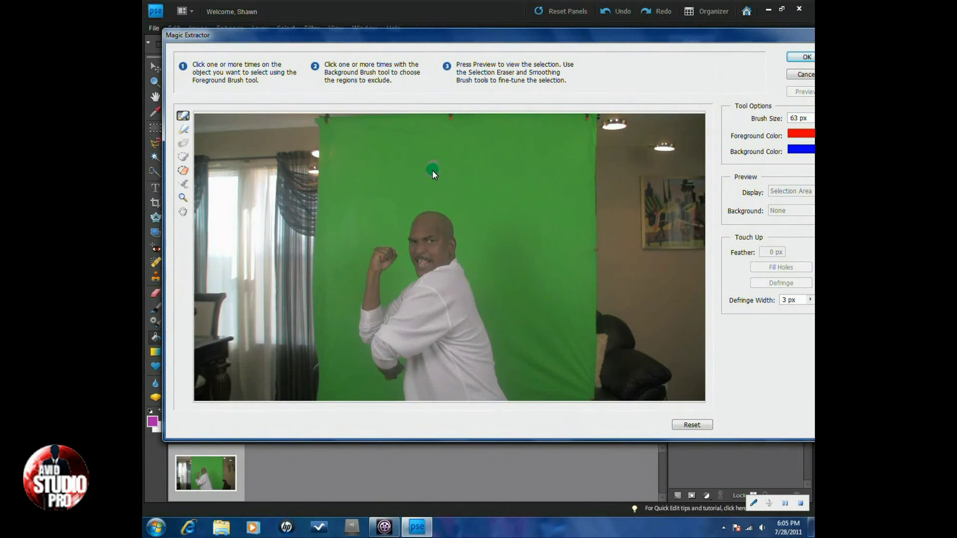
Dot the man's head, face, shoulder, arm and torso as foreground to keep
left_click(432, 221)
left_click(427, 245)
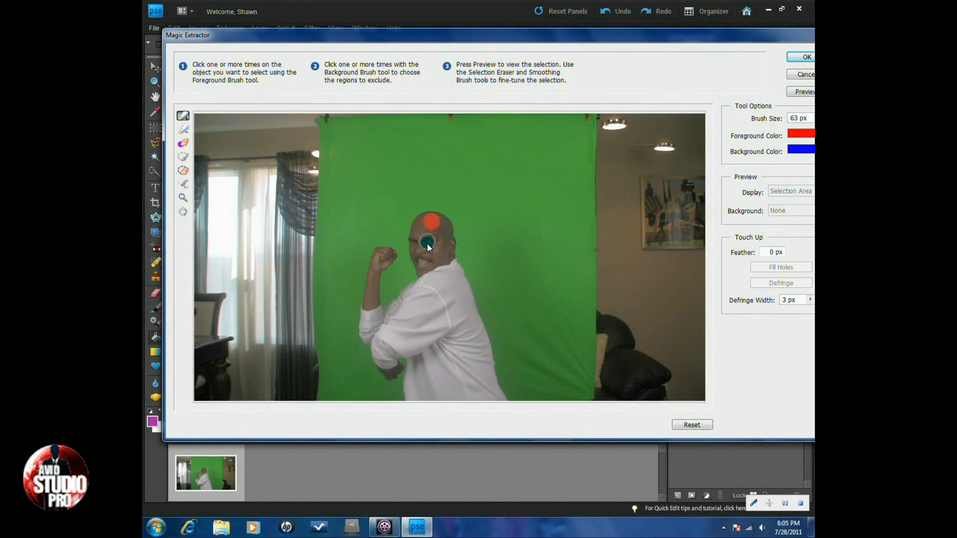
left_click(446, 287)
left_click(467, 342)
left_click(450, 383)
left_click(426, 316)
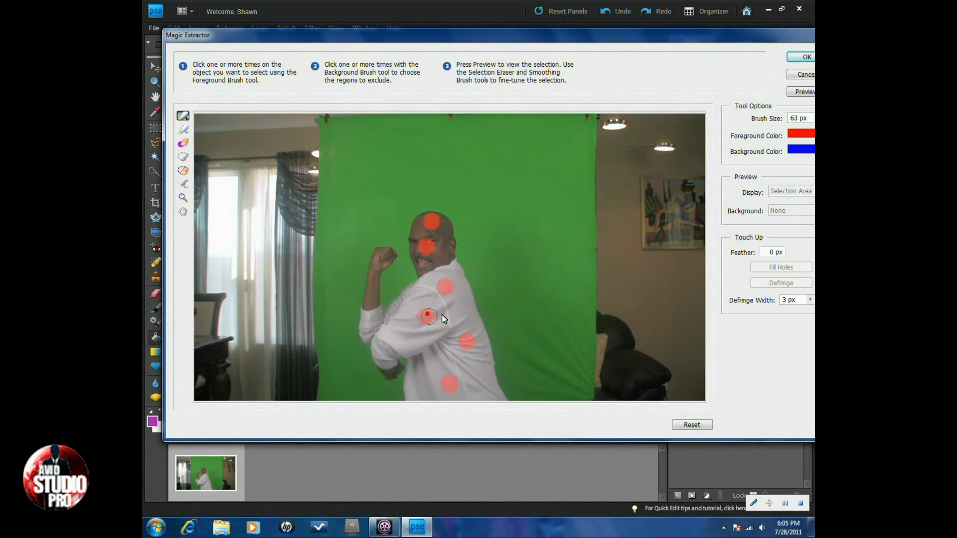
Mark the green screen areas for removal, refining with a 13 px brush, and preview the cut-out
left_click(182, 132)
left_click(539, 326)
left_click(494, 252)
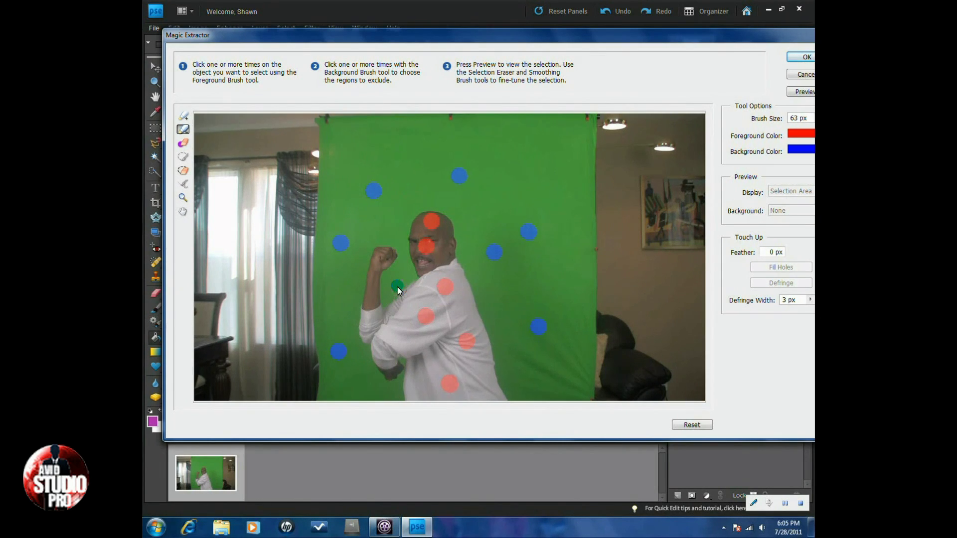
left_click(394, 280)
left_click(355, 377)
left_click(377, 391)
left_click_drag(707, 34, 674, 34)
left_click_drag(785, 123, 737, 125)
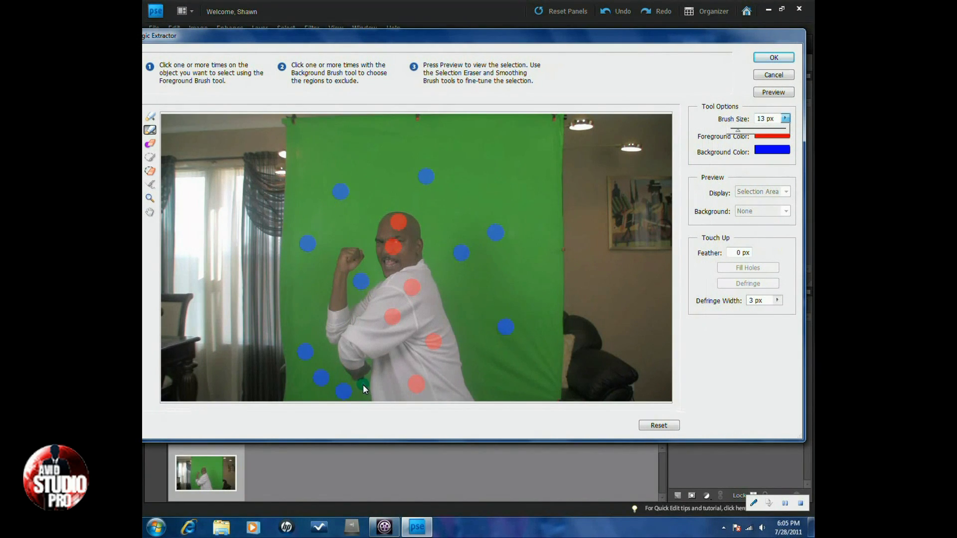
left_click(362, 384)
left_click(772, 95)
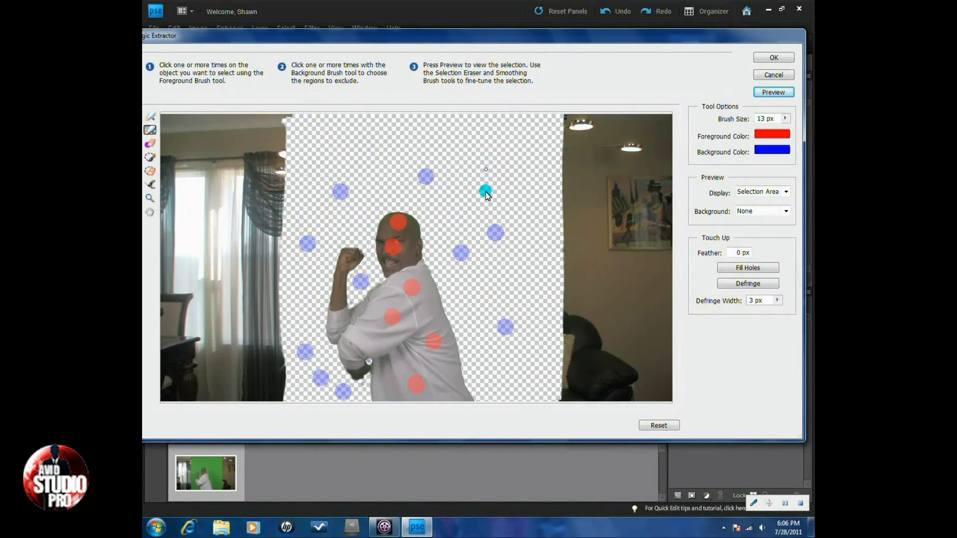
Cancel the extraction, close Photoshop Elements and bring Avid Studio back
left_click(773, 75)
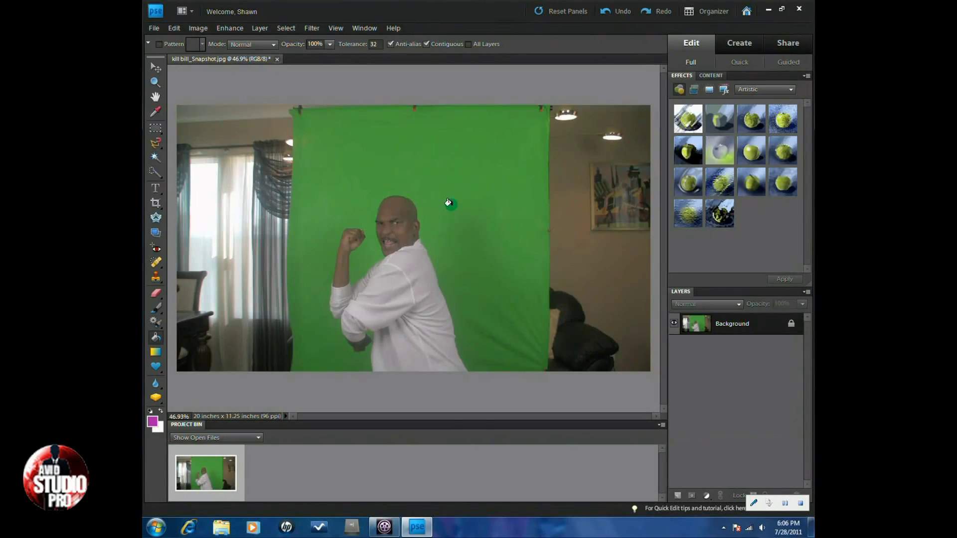
left_click(799, 8)
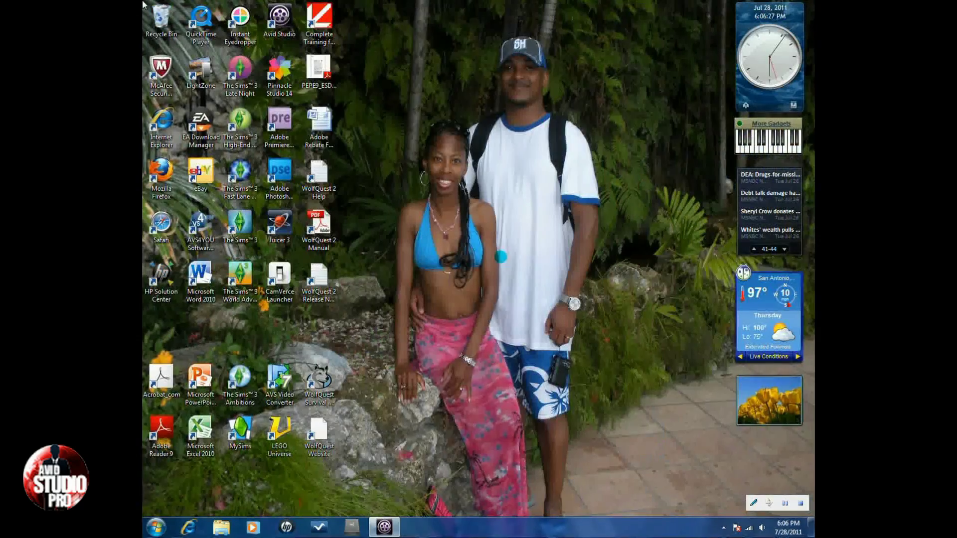
left_click(385, 527)
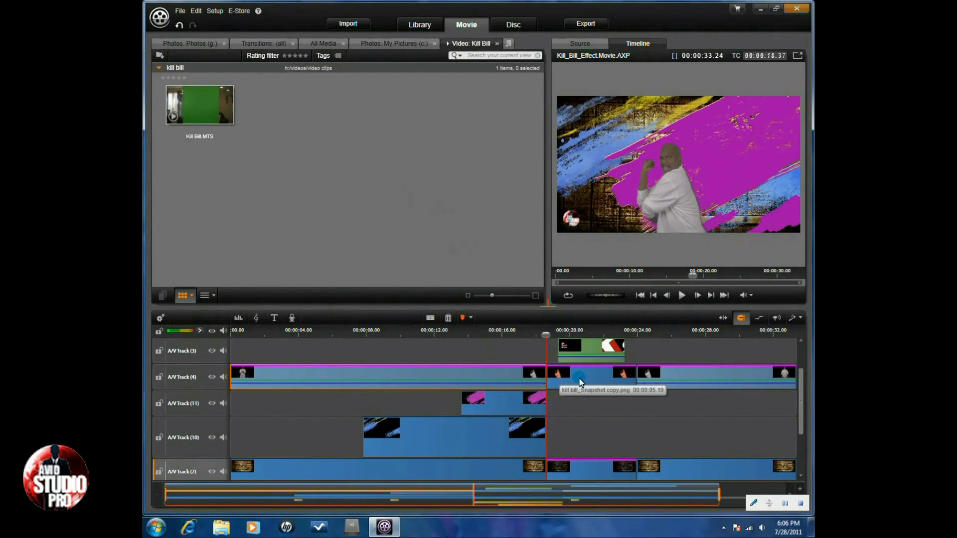
Return to the movie start and open the effects editor for the Ancient_Artifact_JDC01.jpg clip on Track 7
left_click(597, 382)
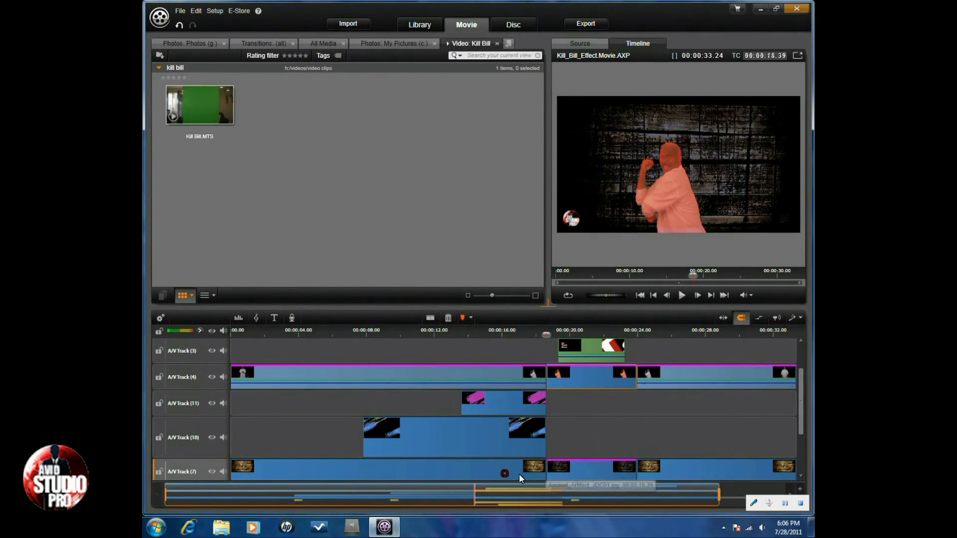
key("Home")
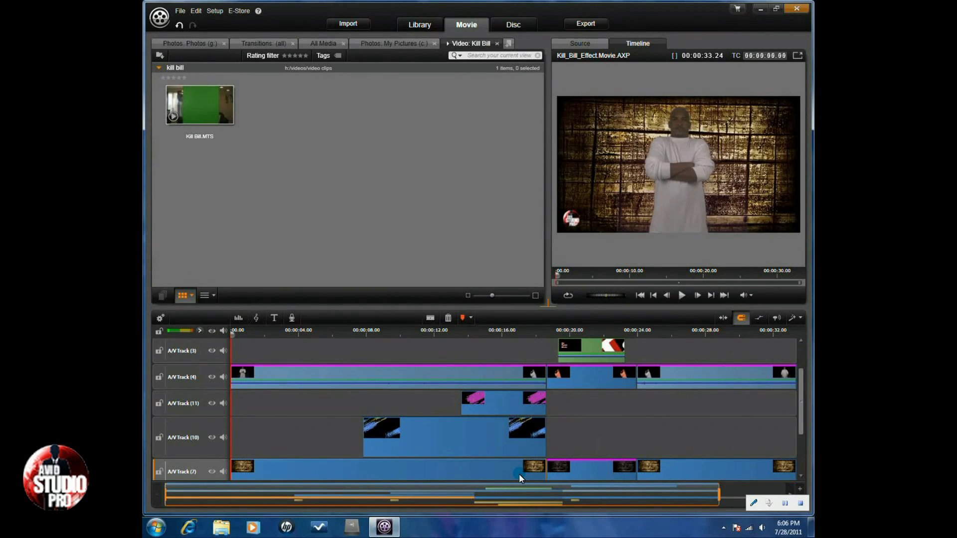
left_click(597, 472)
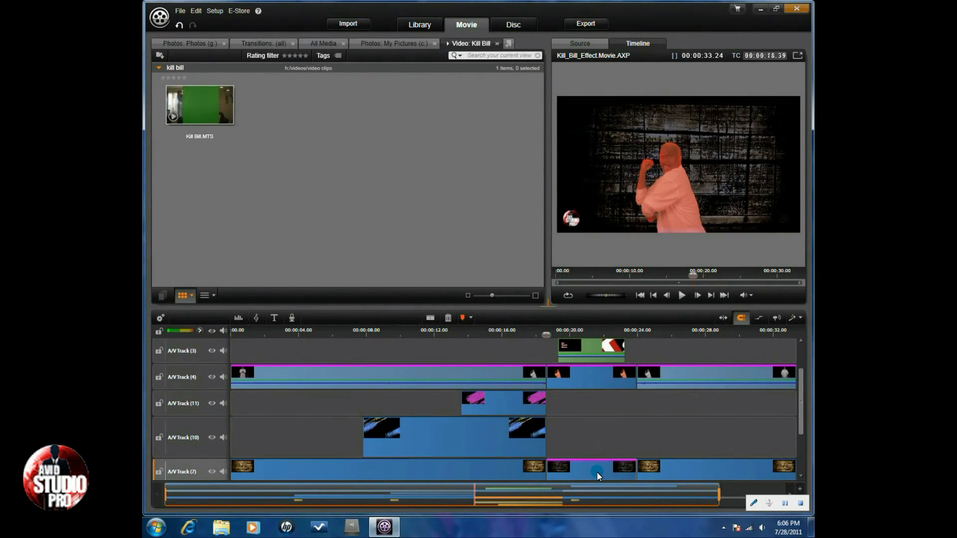
left_click(685, 469)
left_click(602, 472)
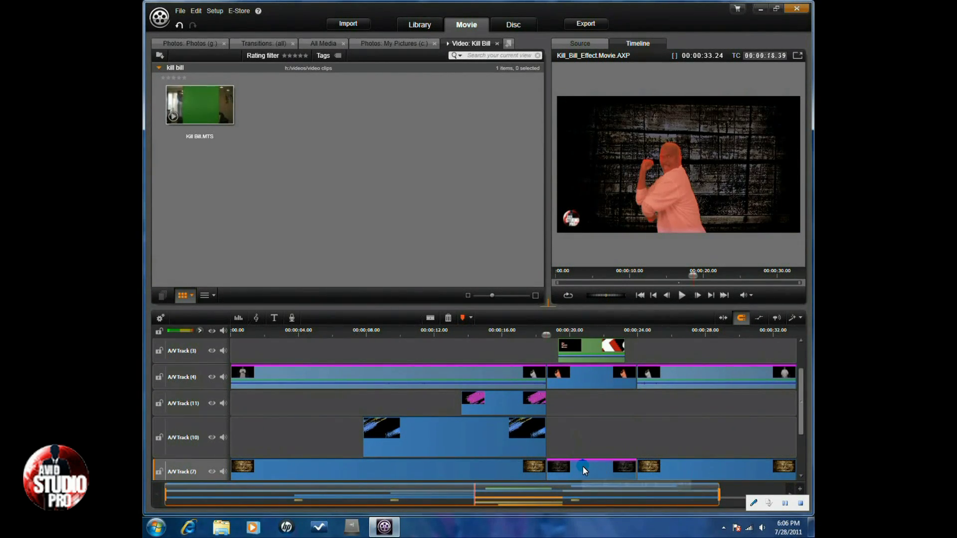
double_click(582, 465)
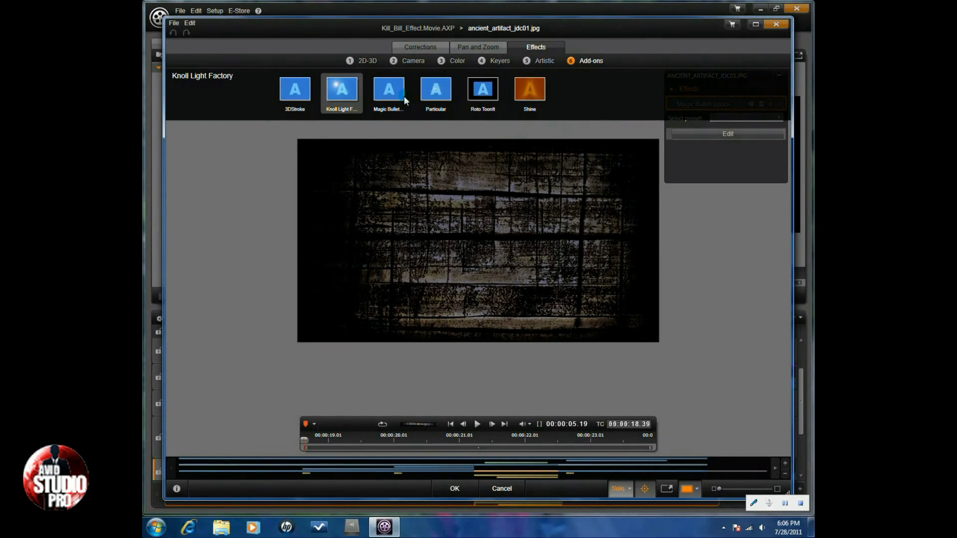
Try the Shine add-on effect on the background clip
left_click(527, 94)
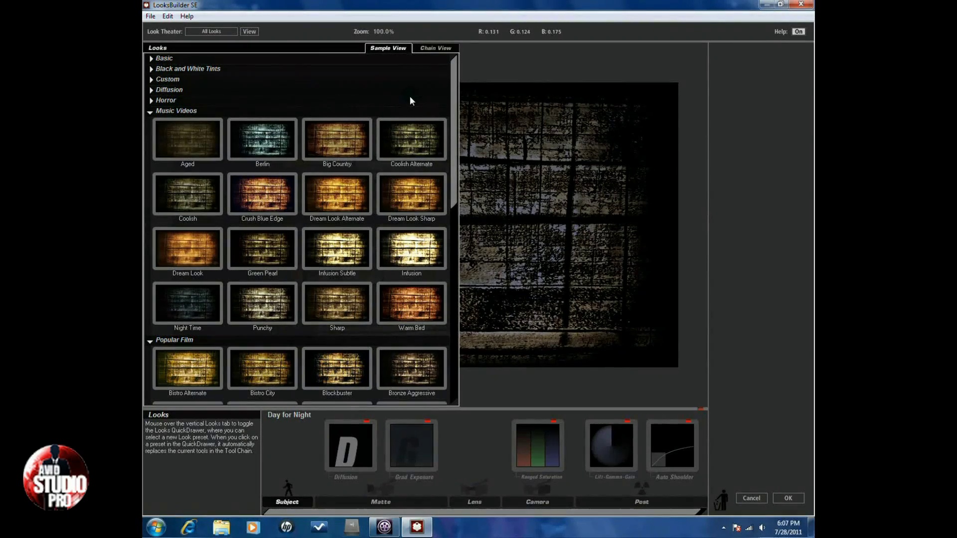
left_click(332, 244)
left_click(350, 371)
left_click(259, 218)
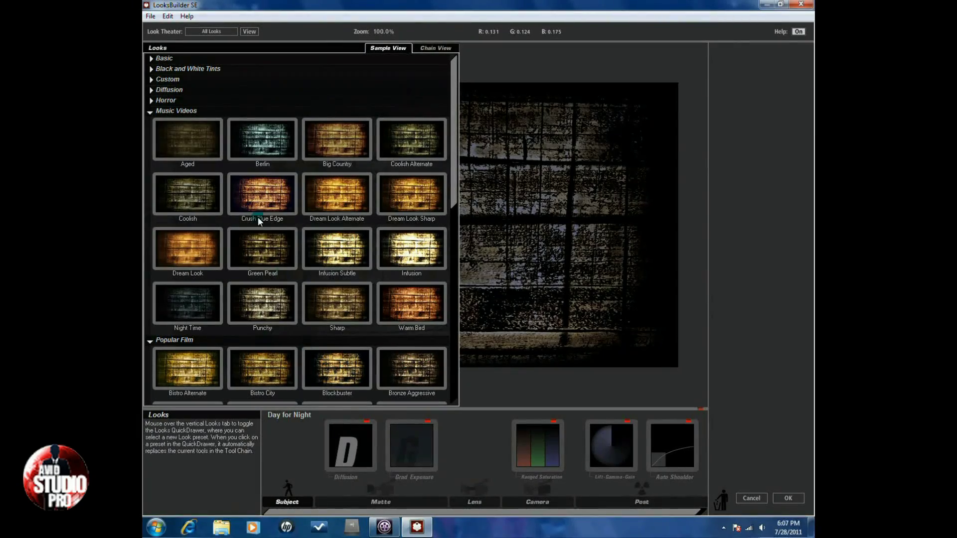
left_click(151, 110)
left_click(151, 101)
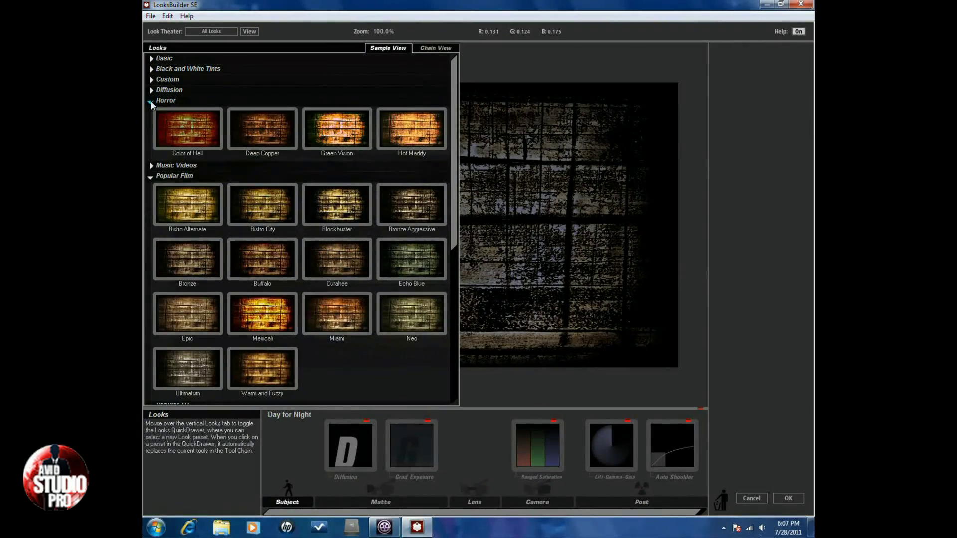
left_click(151, 101)
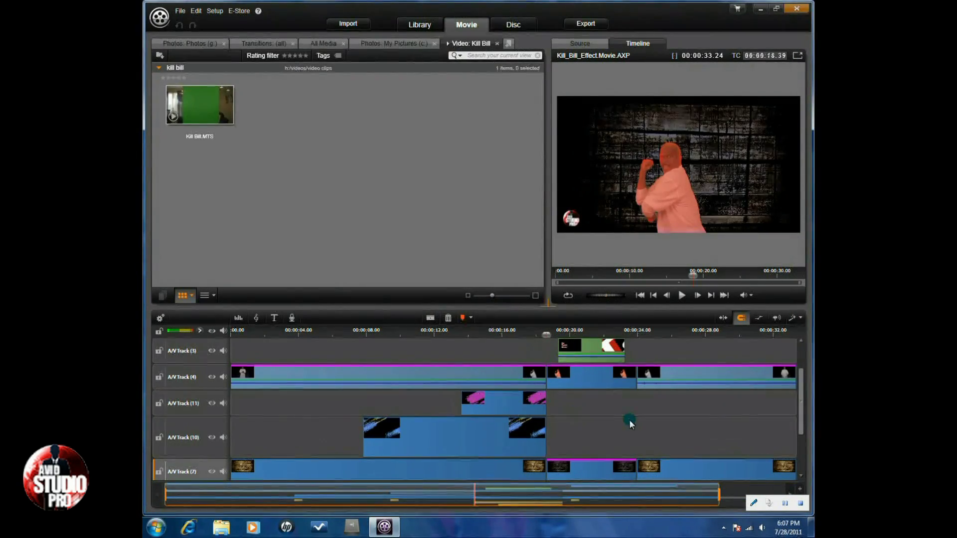
left_click(585, 381)
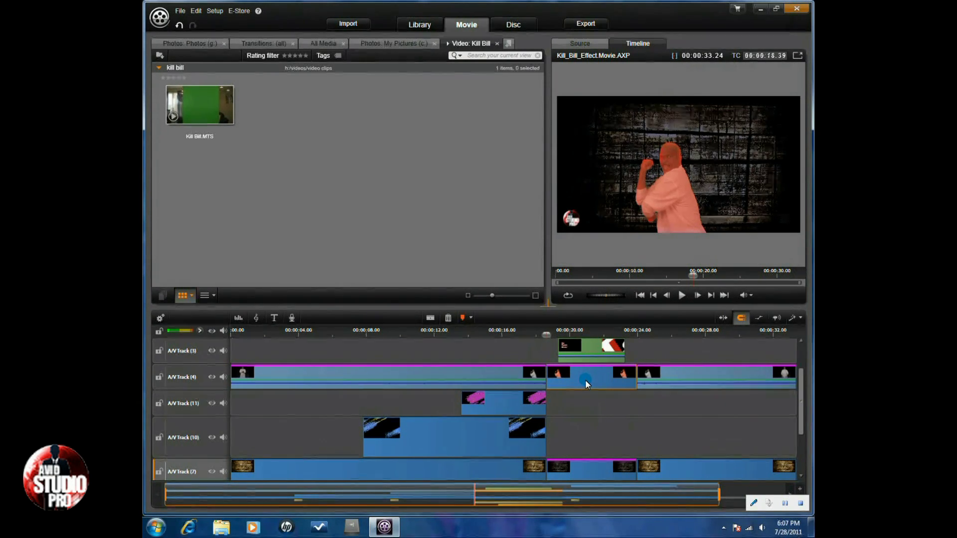
double_click(585, 380)
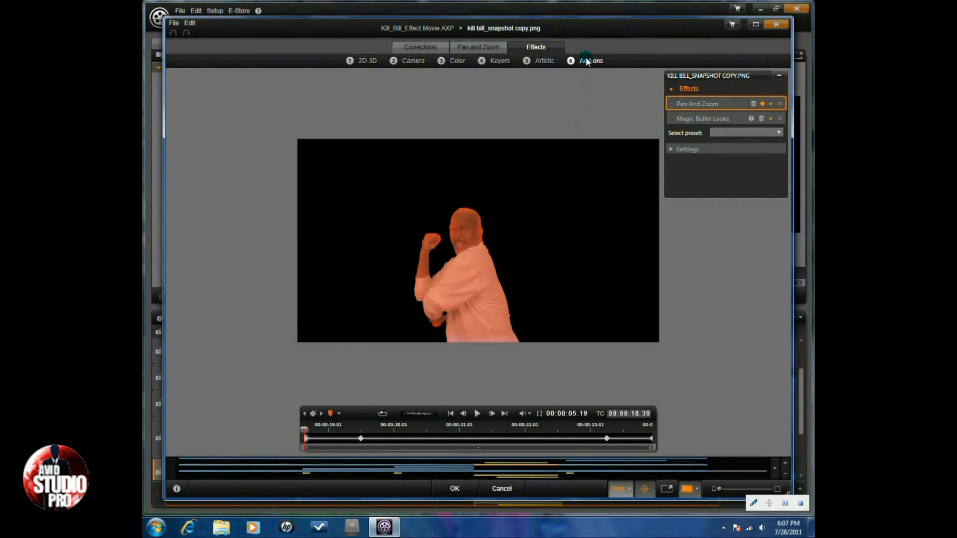
mouse_move(588, 62)
left_click(579, 74)
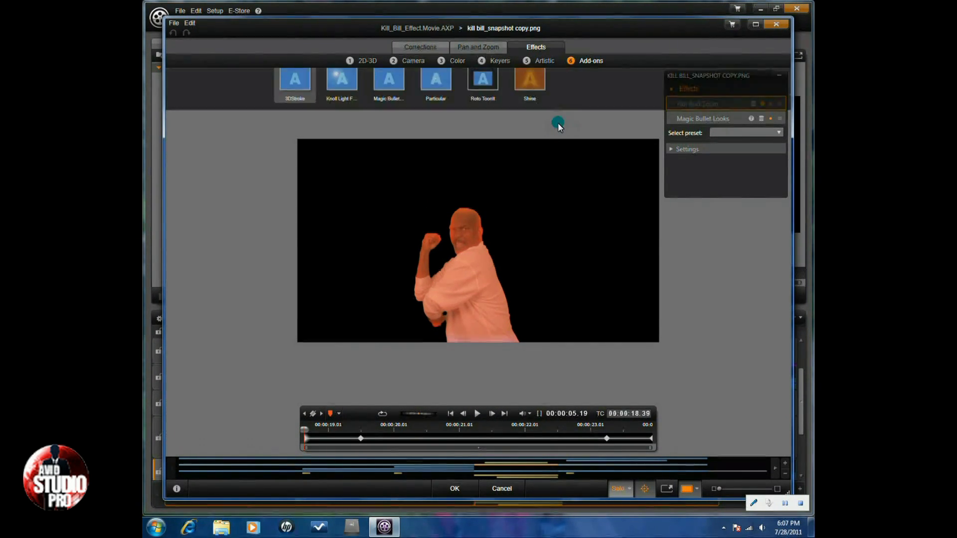
double_click(388, 90)
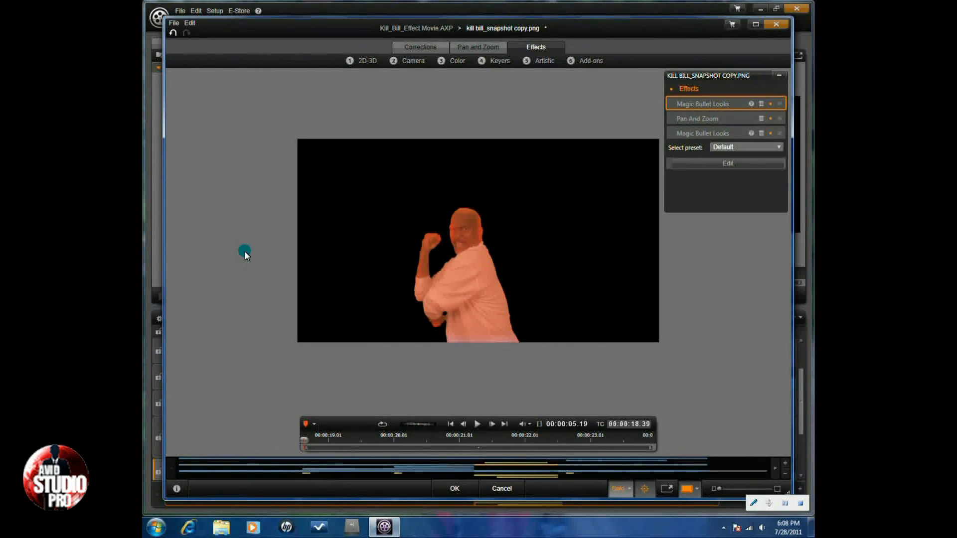
left_click(496, 487)
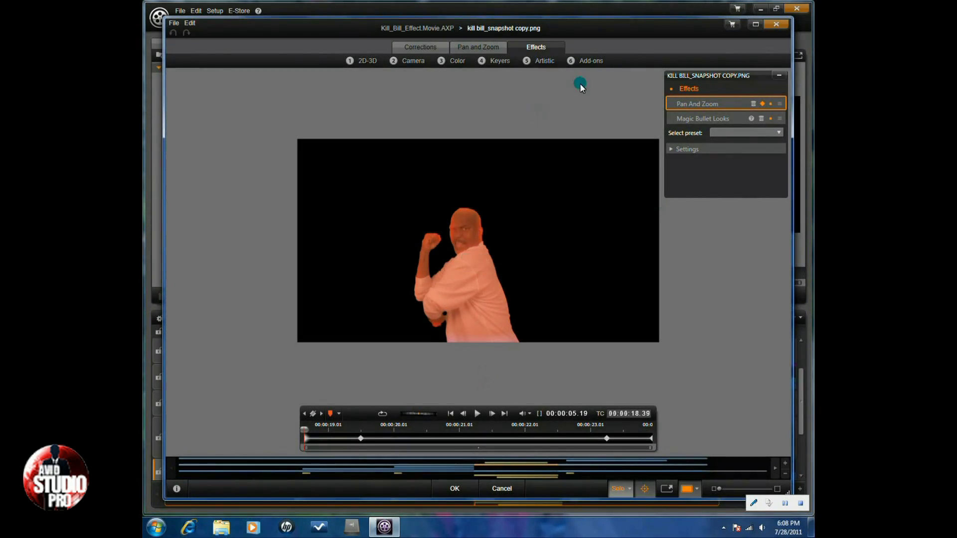
left_click(582, 80)
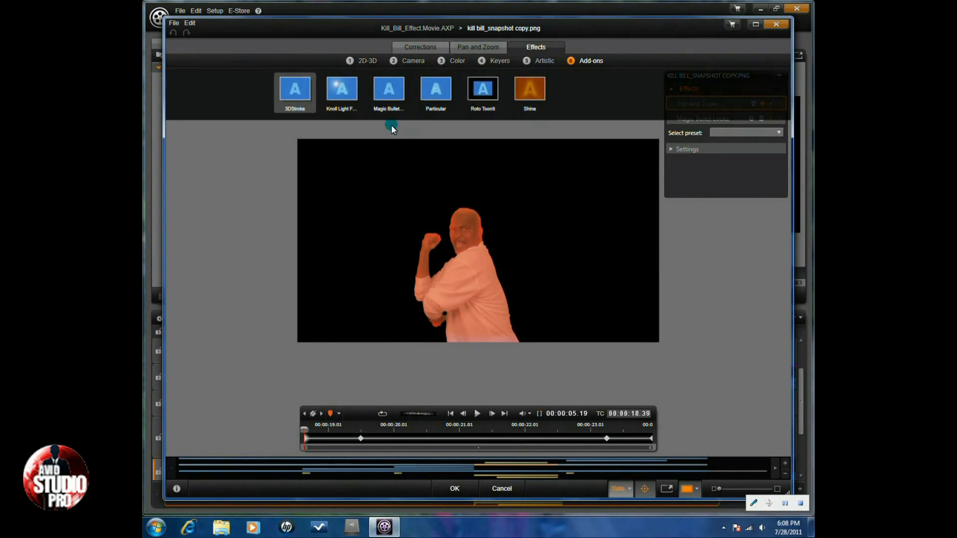
left_click_drag(394, 98, 618, 220)
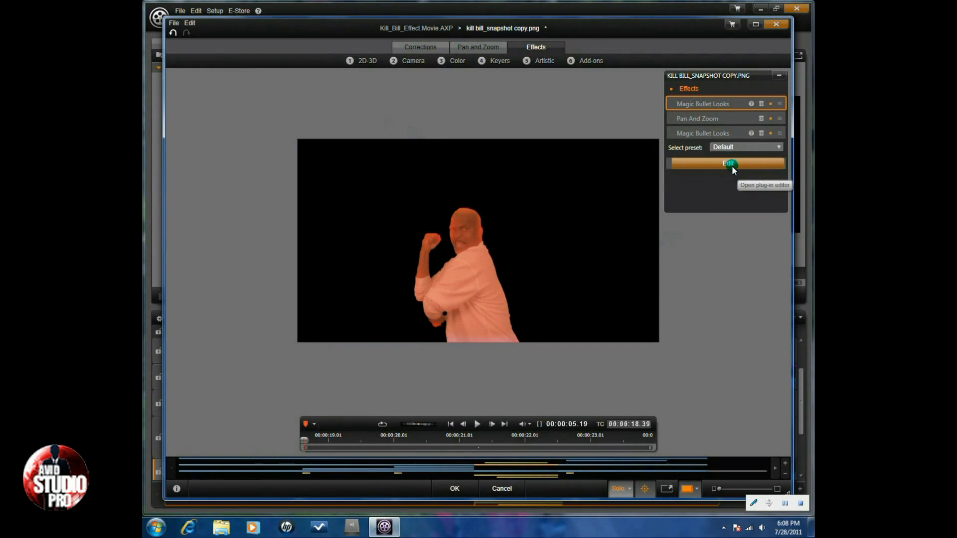
left_click(502, 489)
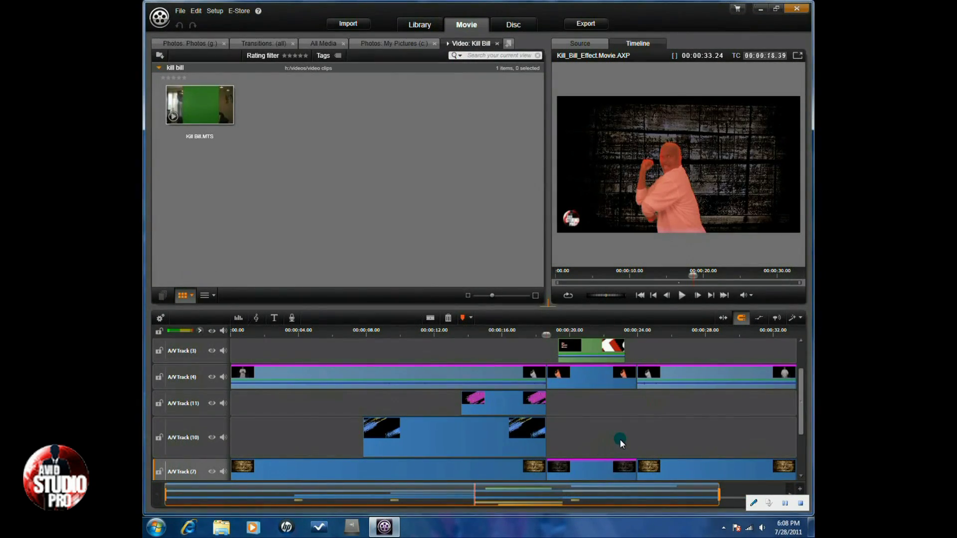
left_click(588, 378)
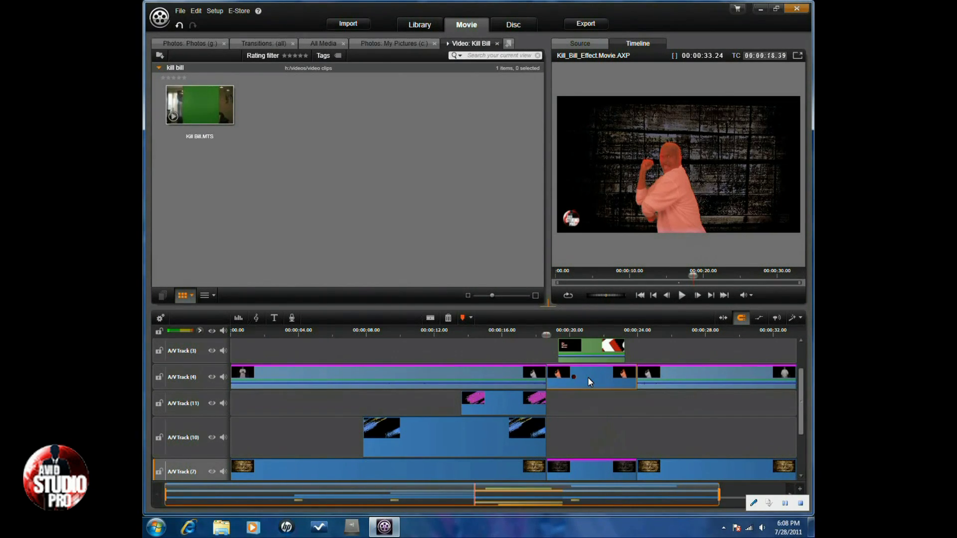
Show the snapshot clip's Pan And Zoom settings and scrub to preview the zoom to about 54.8
double_click(588, 377)
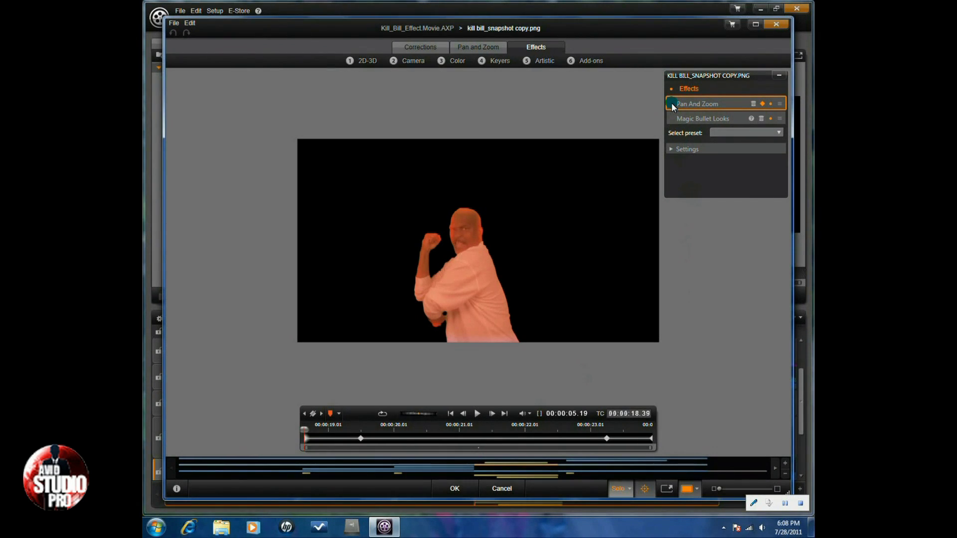
left_click(671, 149)
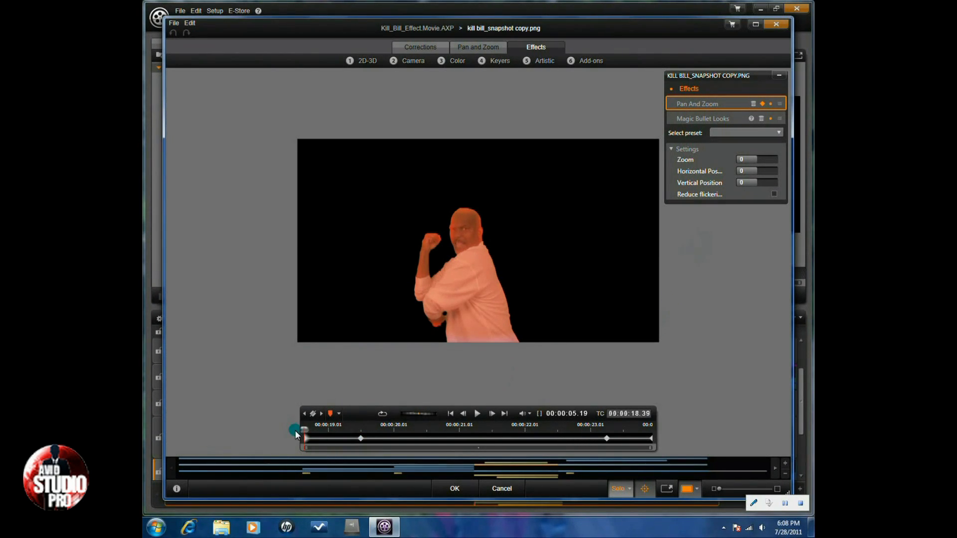
mouse_move(305, 430)
left_mouse_down()
mouse_move(599, 430)
mouse_move(651, 441)
mouse_move(305, 436)
mouse_move(301, 445)
left_mouse_up()
right_click(306, 440)
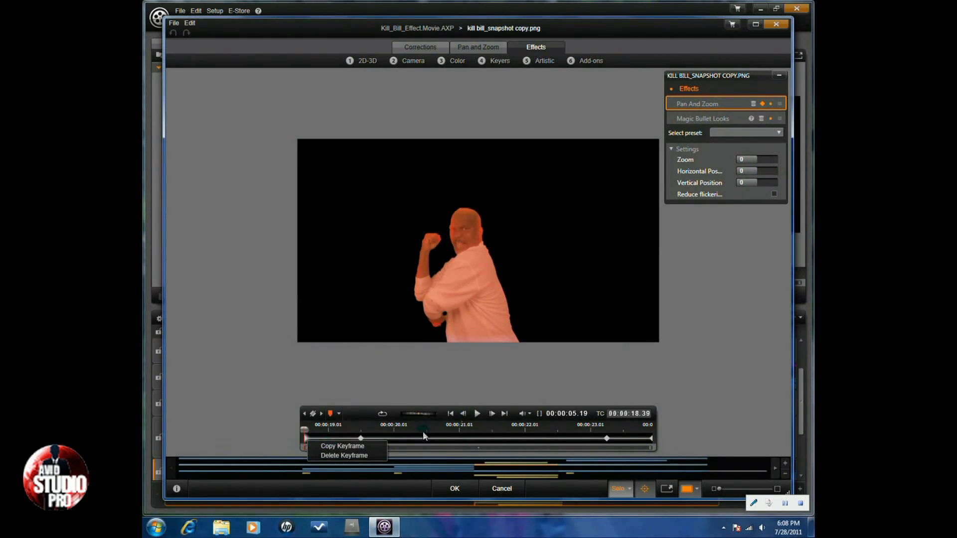
left_click(247, 436)
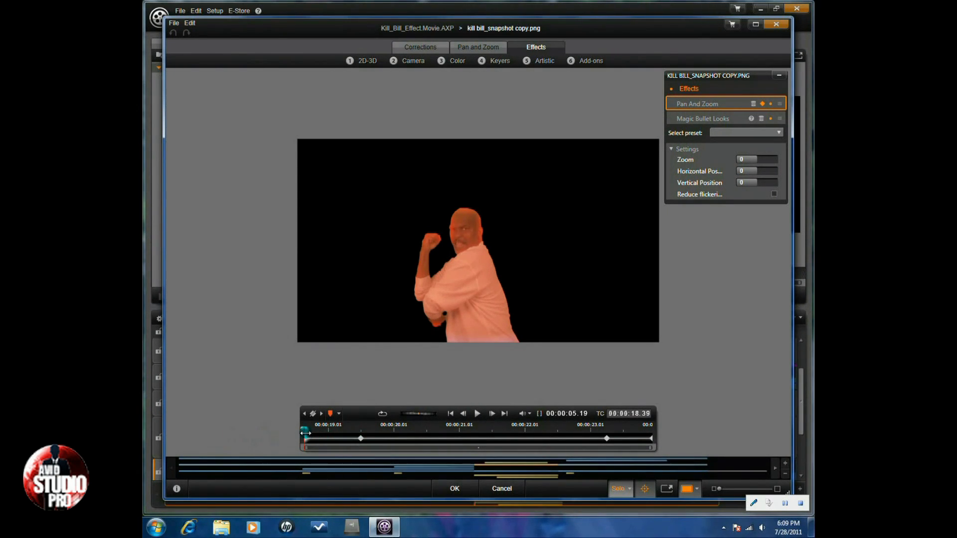
left_click(321, 413)
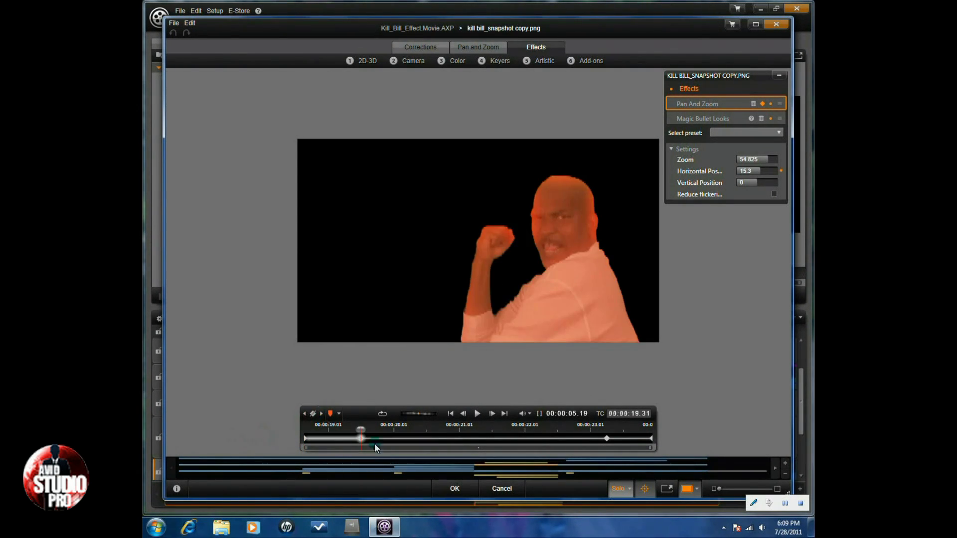
left_click(304, 414)
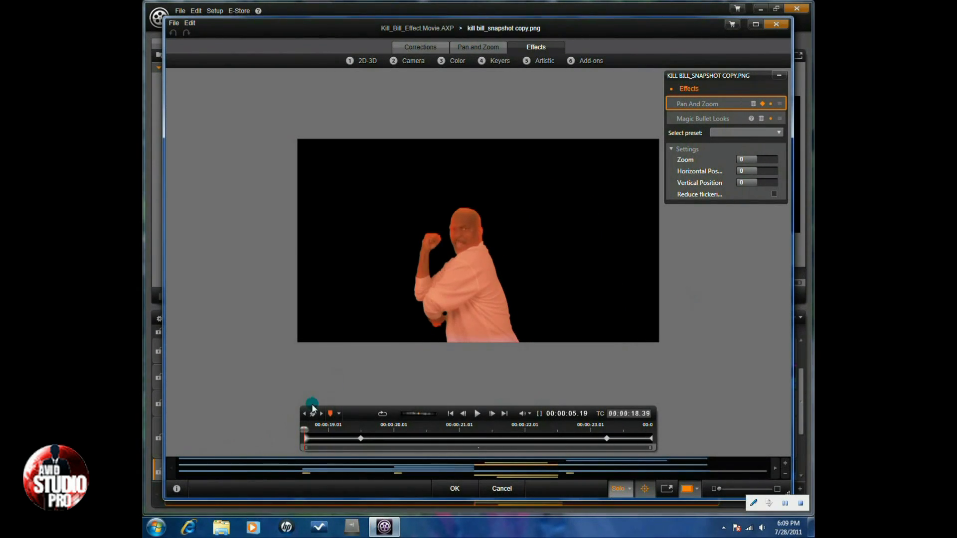
left_click(322, 415)
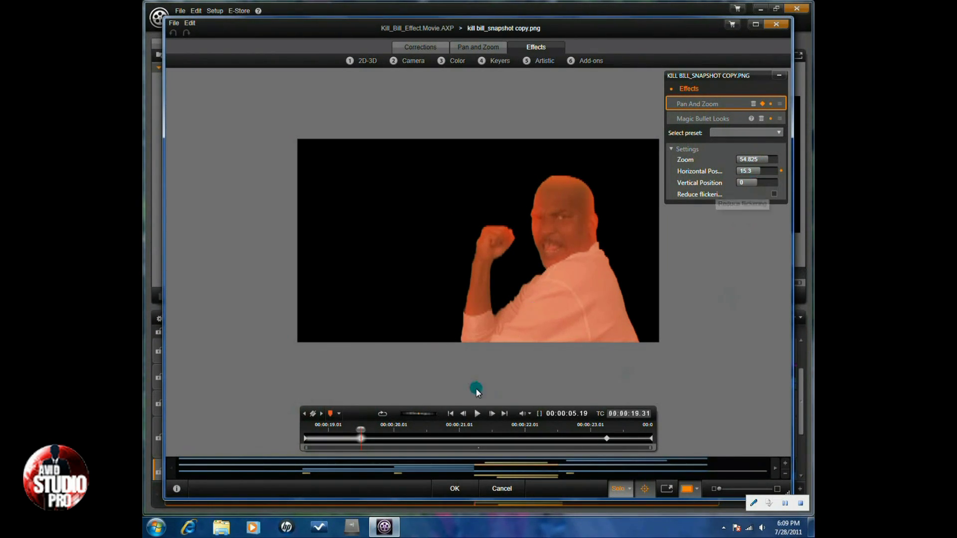
left_click(321, 414)
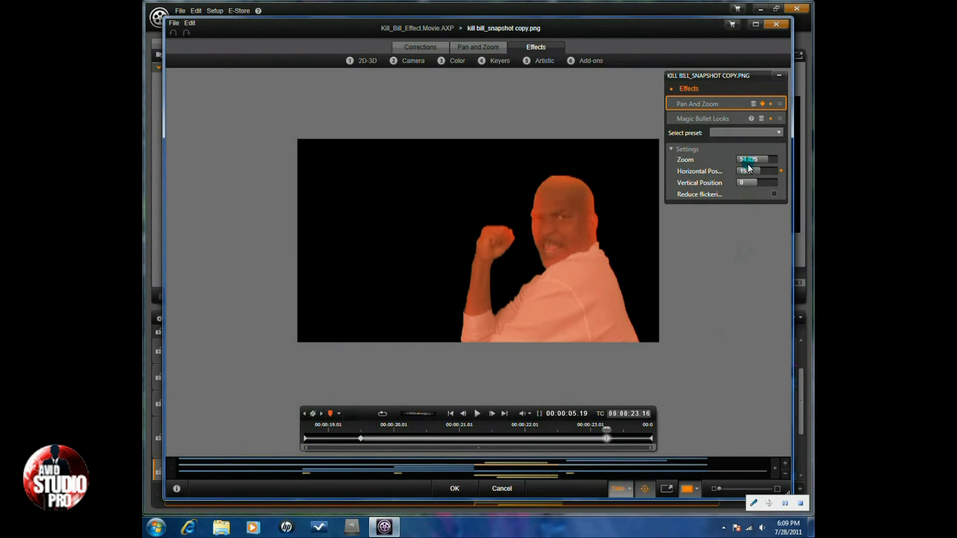
left_click(317, 414)
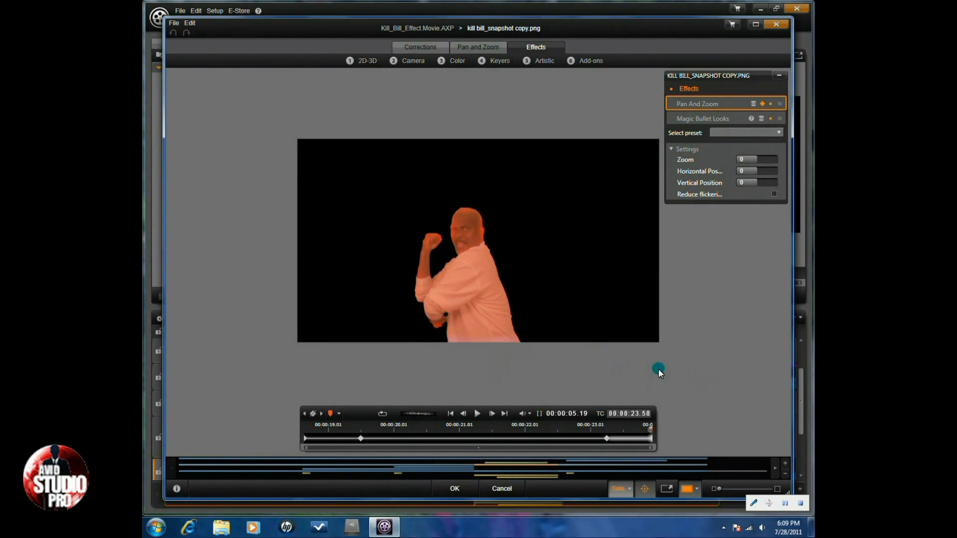
left_click(501, 489)
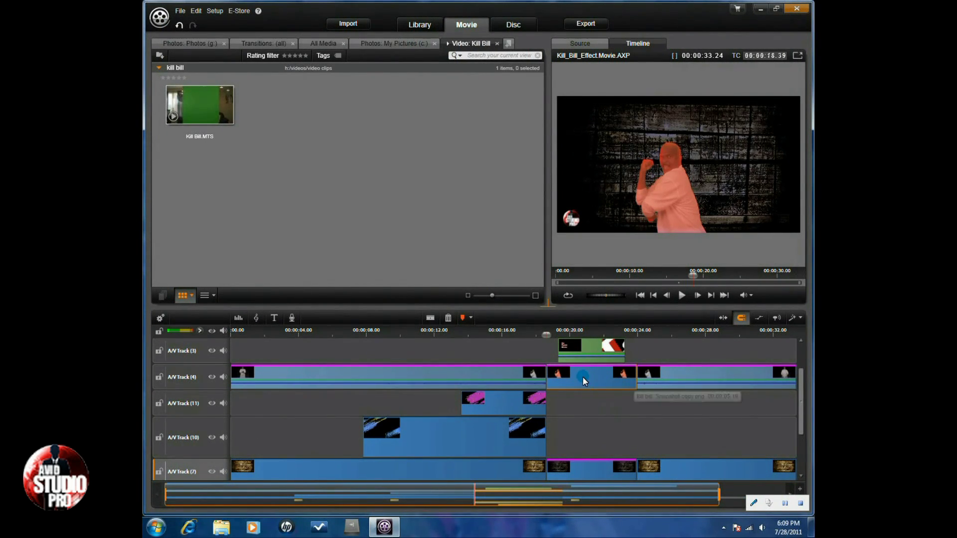
Raise the Edge 1 size of the 'the Karate Klown' title on A/V Track 3 to 108
scroll(632, 397, "up", 2)
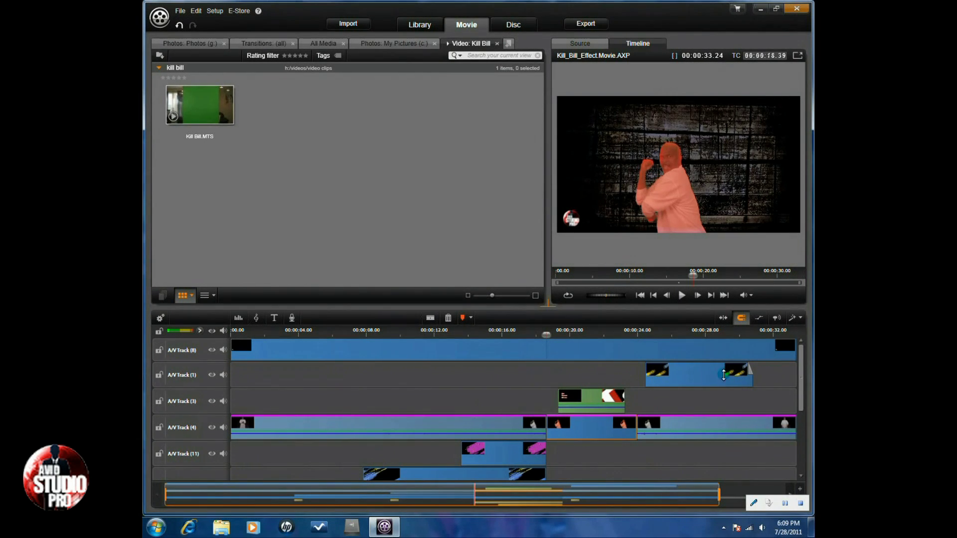
left_click(595, 401)
double_click(596, 401)
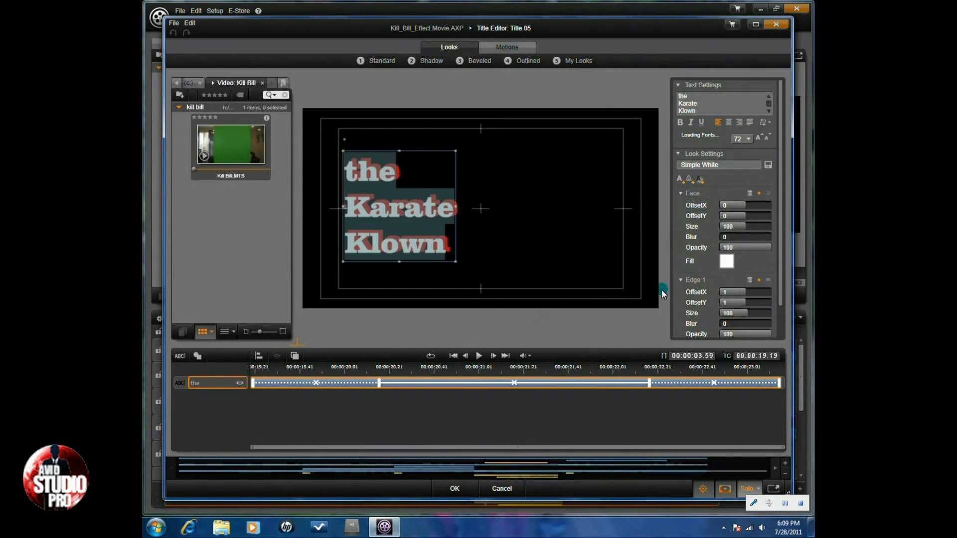
left_click(698, 281)
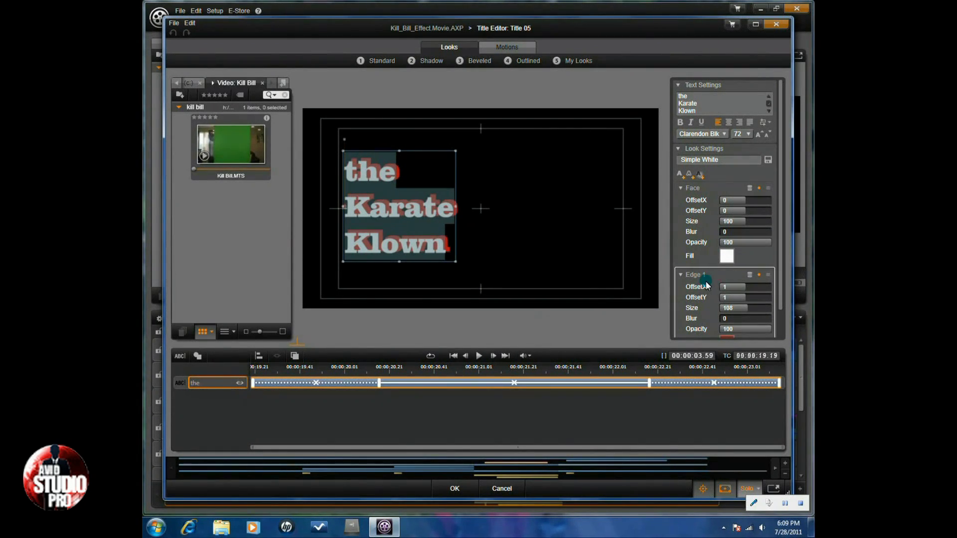
left_click_drag(731, 309, 730, 286)
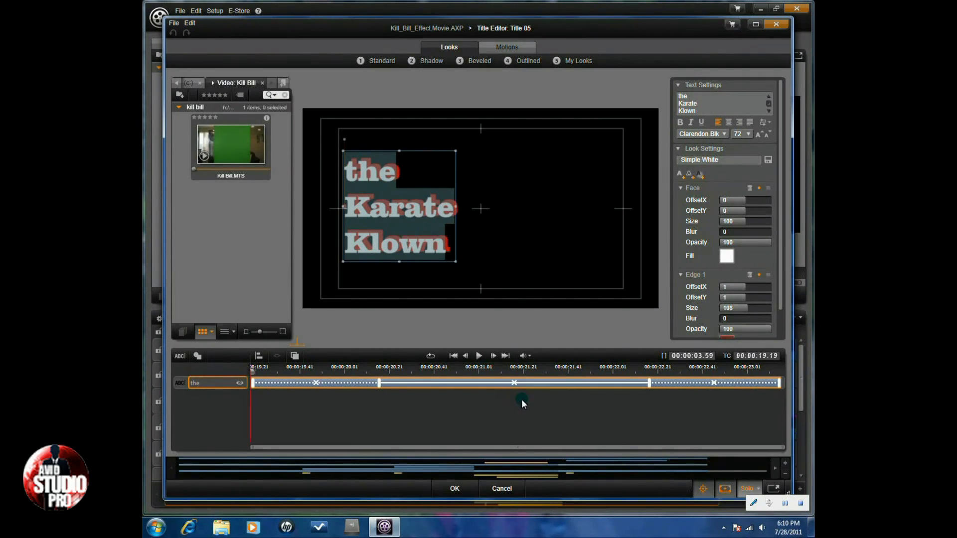
left_click(552, 302)
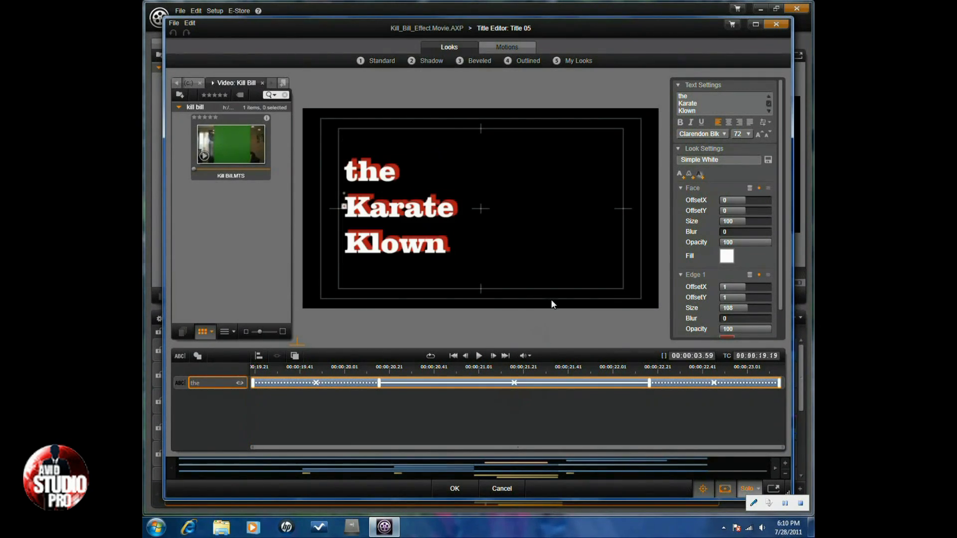
left_click(775, 24)
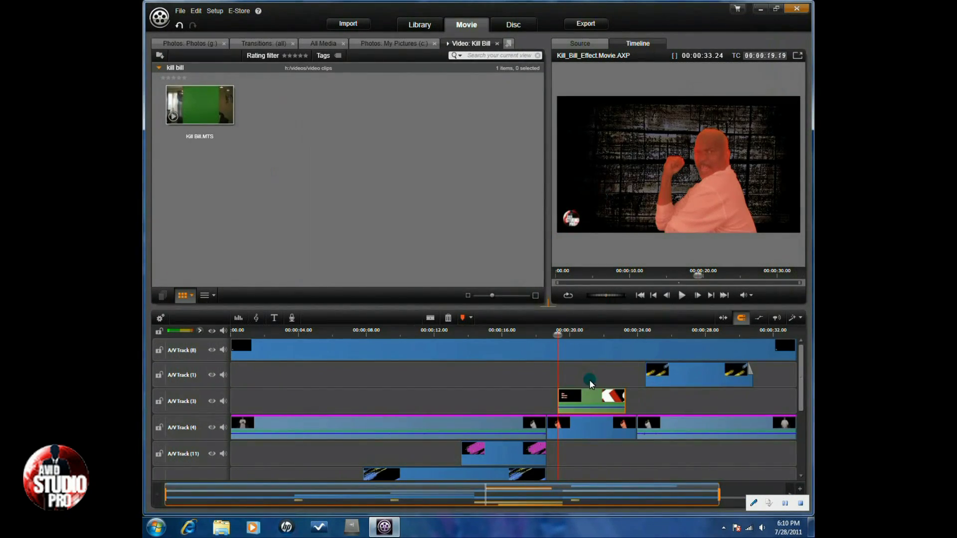
left_click_drag(537, 493, 600, 493)
scroll(562, 456, "down", 5)
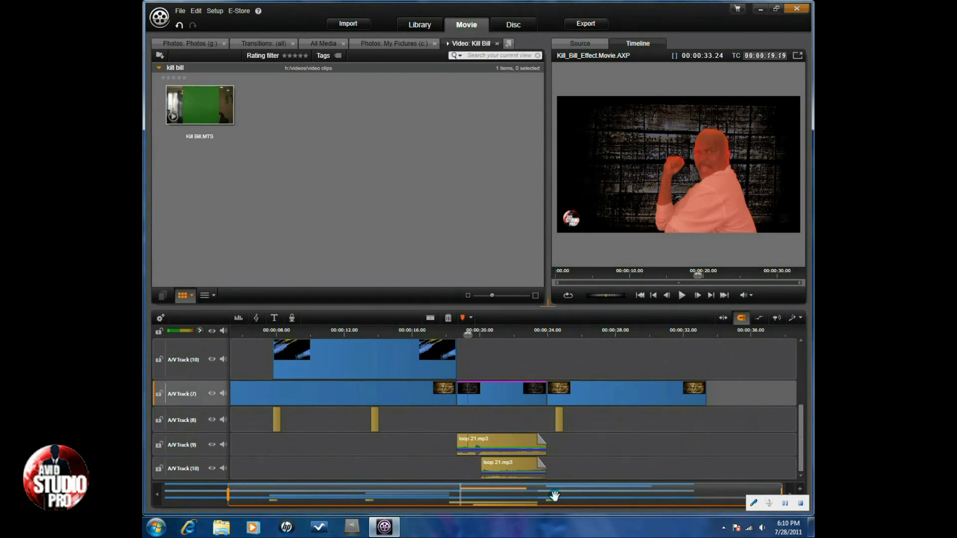
left_click_drag(529, 496, 458, 497)
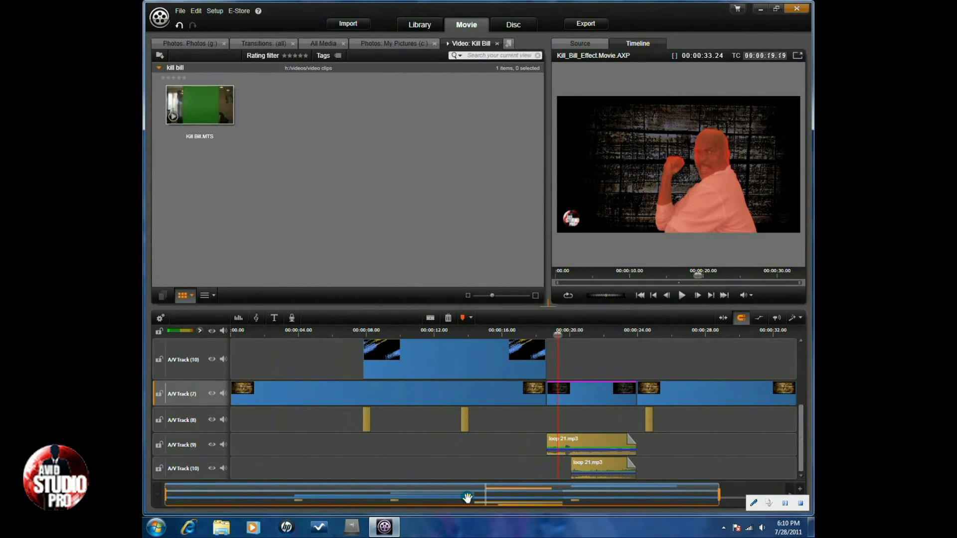